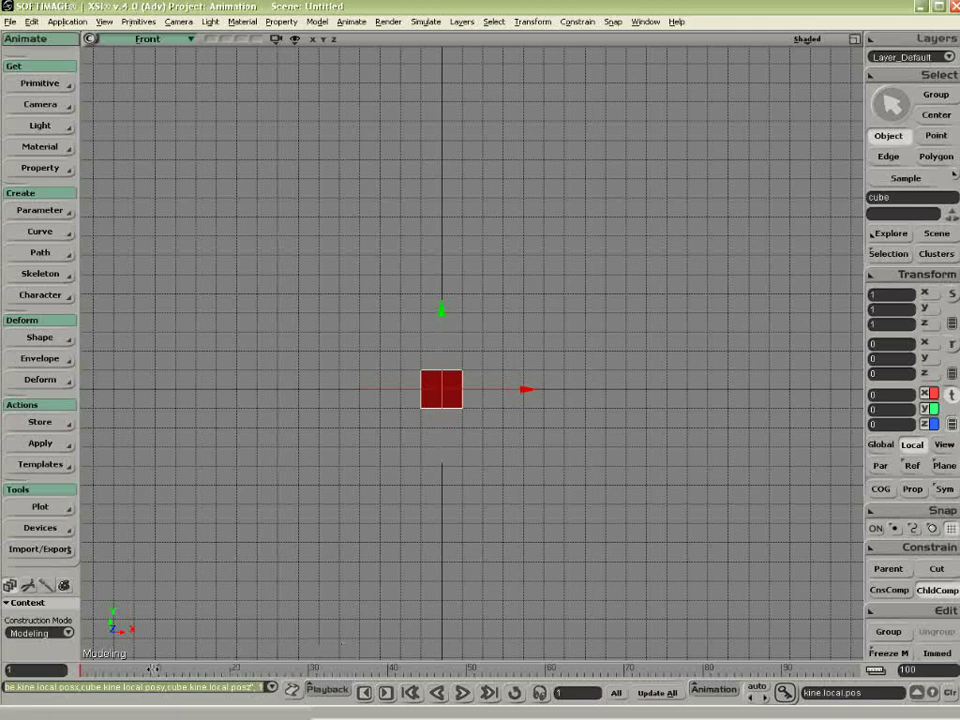
# Keyframe the cube's position at frame 1, and at frame 10 with a local Y translation of 10
pyautogui.click(786, 693)
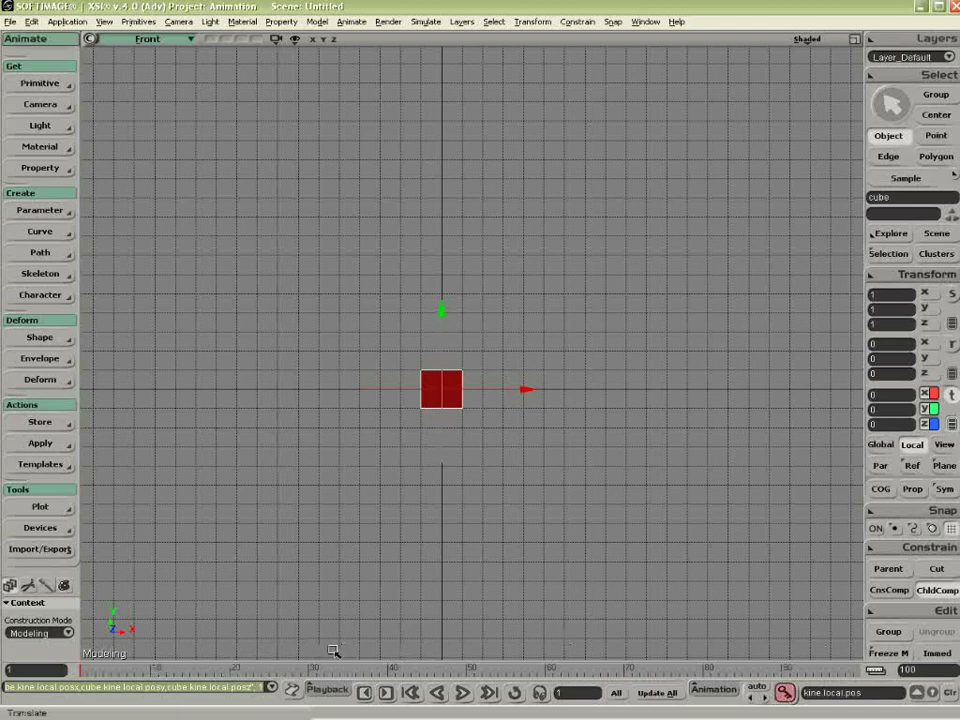
pyautogui.click(152, 669)
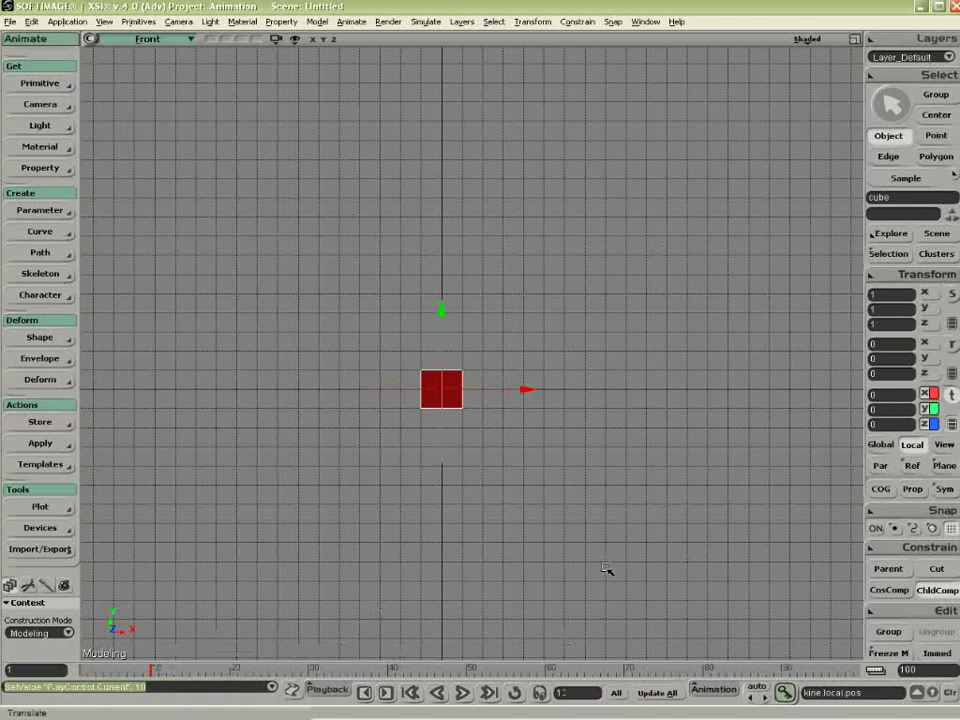
pyautogui.click(904, 409)
pyautogui.write('10')
pyautogui.press('Return')
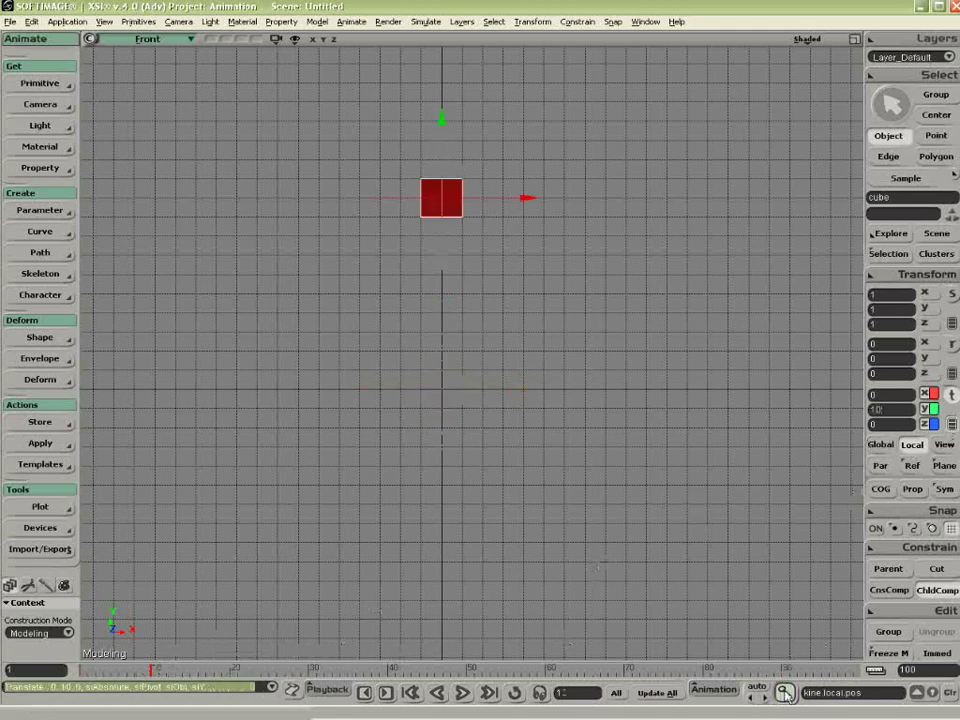
pyautogui.press('k')
pyautogui.moveTo(148, 670); pyautogui.dragTo(80, 670)
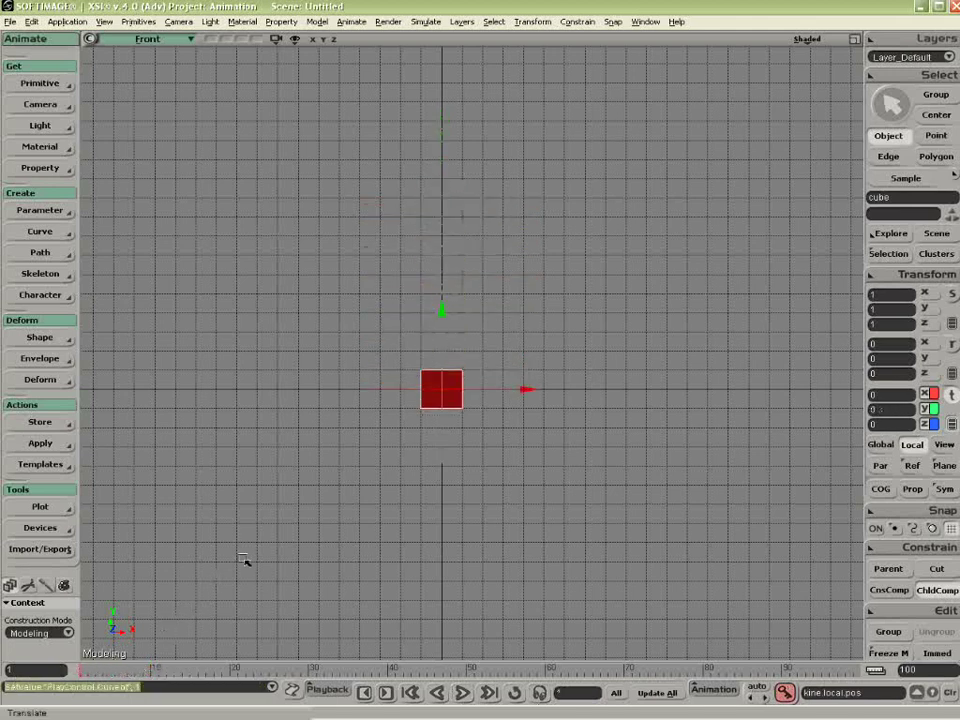
# Give the cube's posy function curve linear interpolation in the FCurve editor and close the editor
pyautogui.press('0')
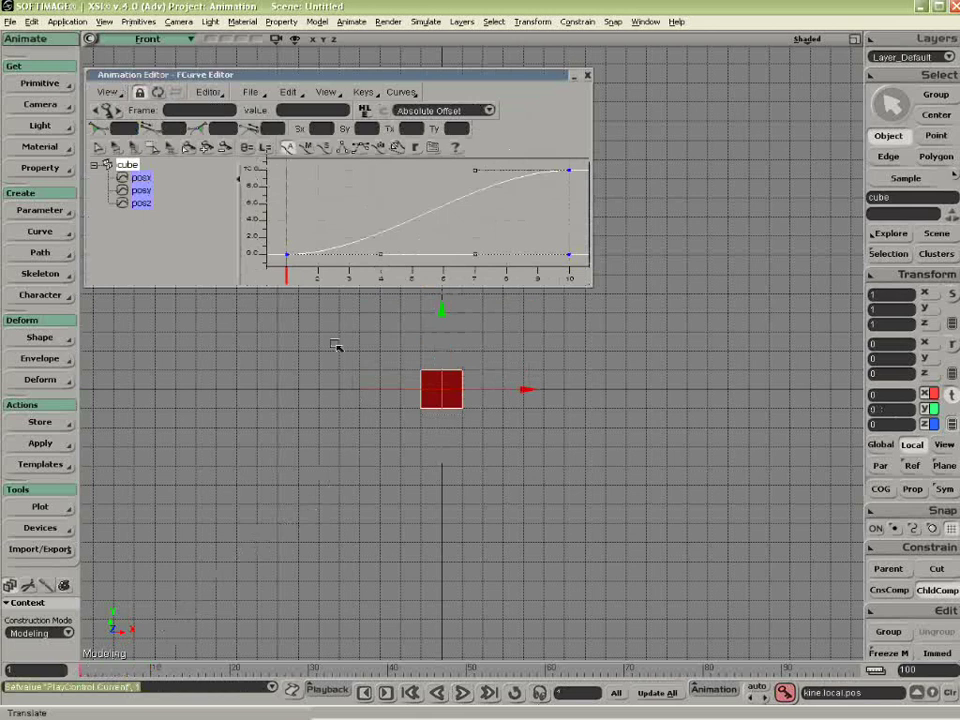
pyautogui.moveTo(385, 202); pyautogui.dragTo(430, 222)
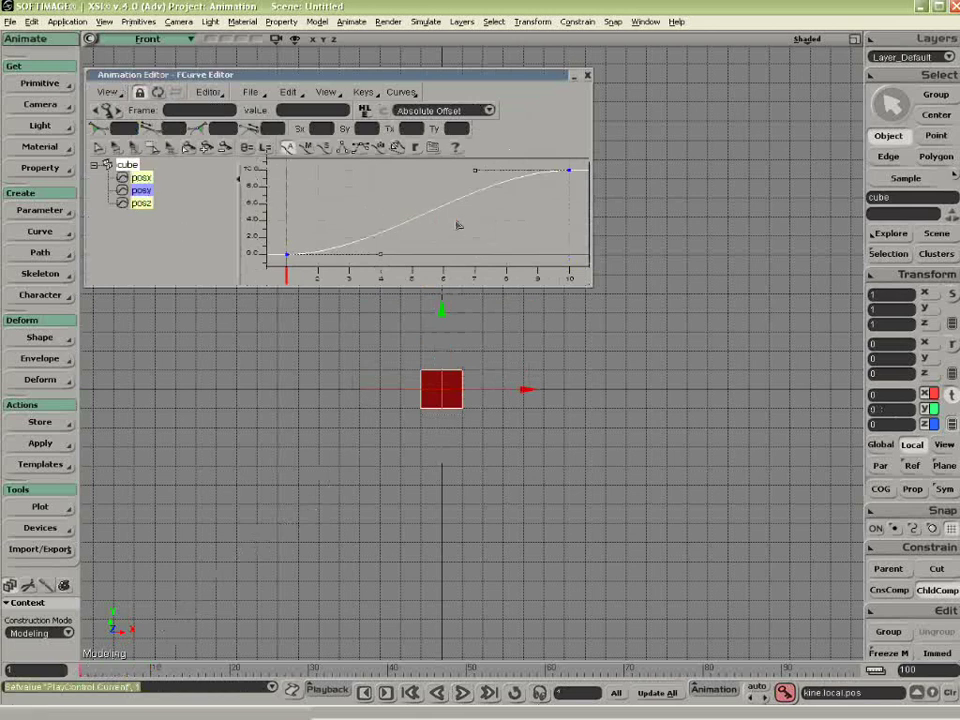
pyautogui.click(344, 148)
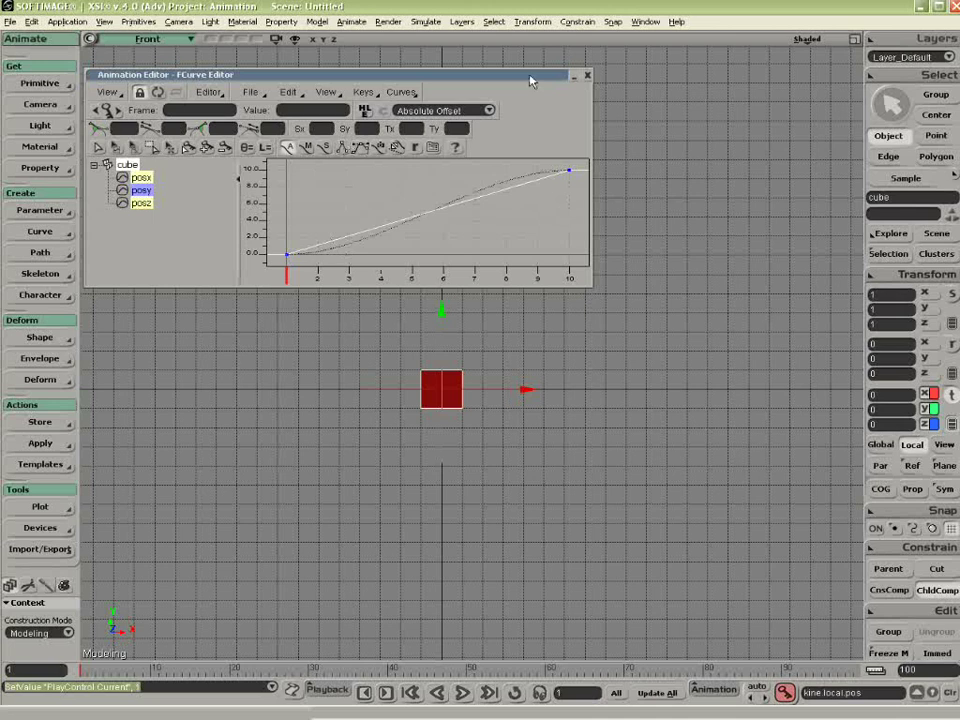
pyautogui.moveTo(531, 81); pyautogui.dragTo(613, 72)
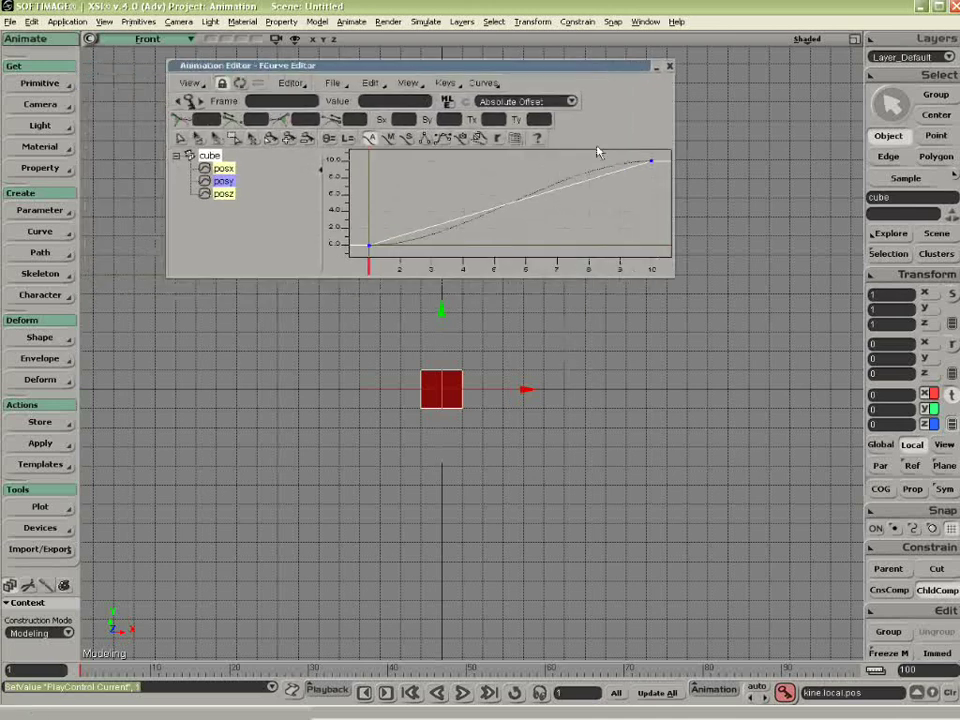
pyautogui.click(669, 65)
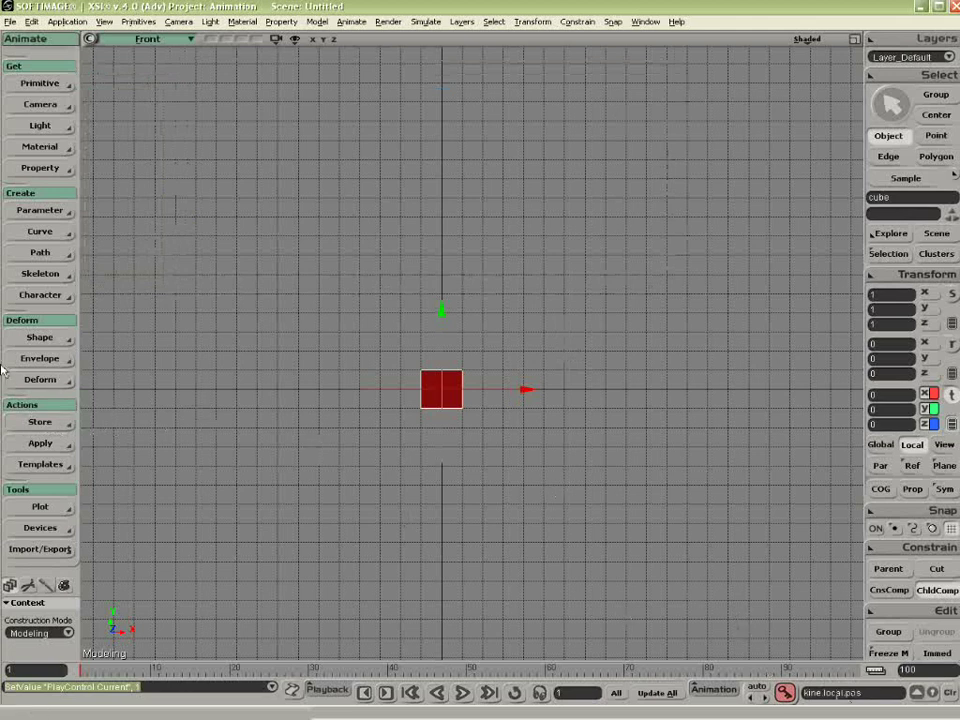
# Store the cube's marked-parameter fcurves at frame 1 as an action named Up, spanning frames 1 to 10 and removing the original animation
pyautogui.click(40, 422)
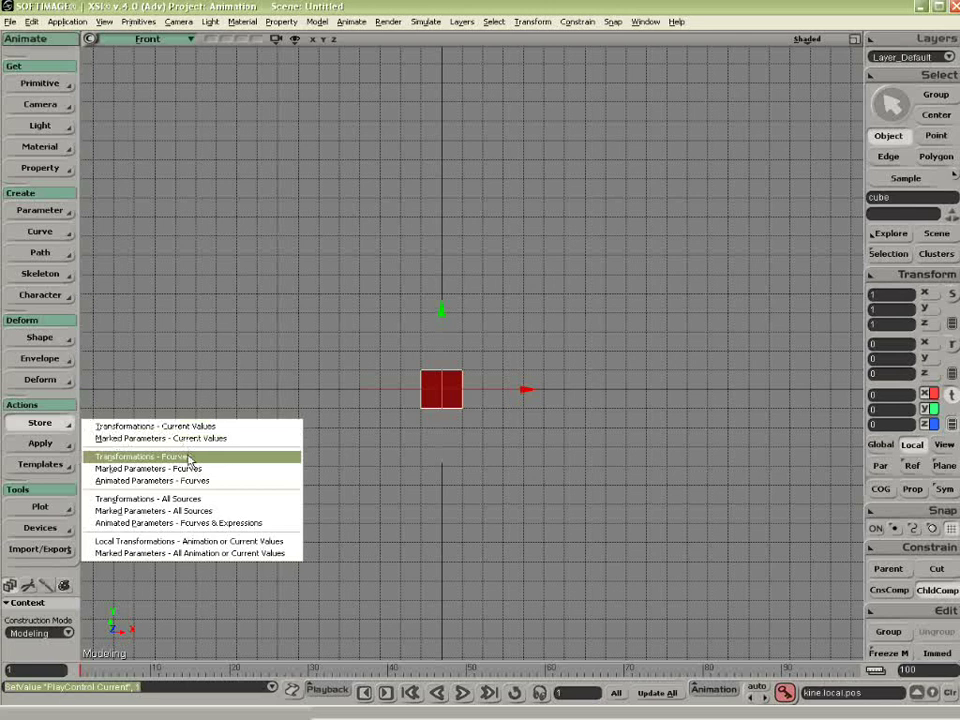
pyautogui.press('Escape')
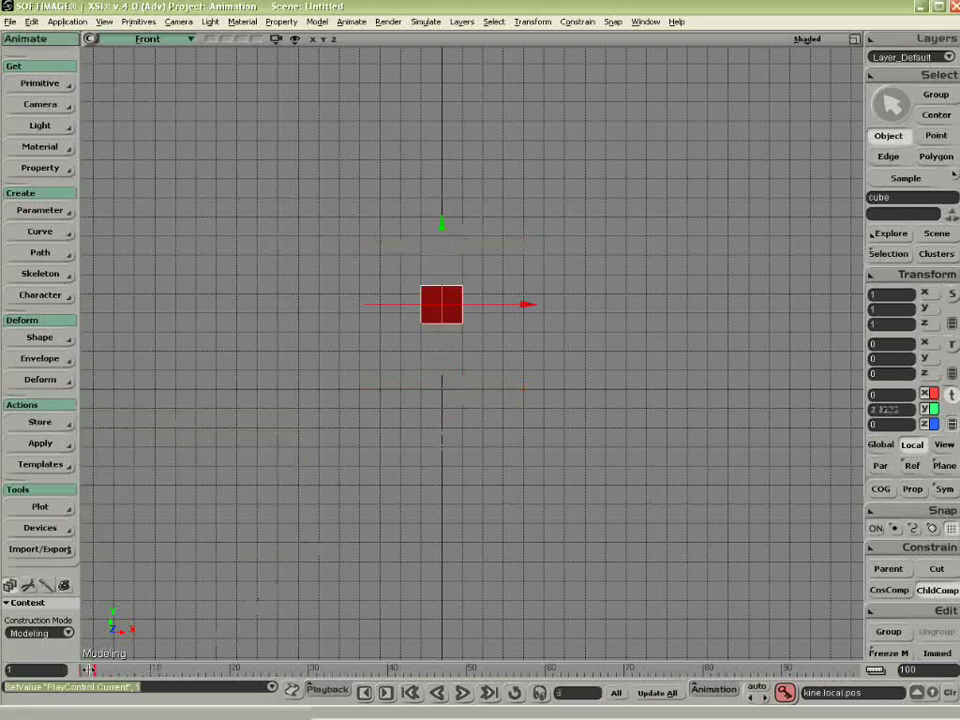
pyautogui.moveTo(89, 669)
pyautogui.mouseDown()
pyautogui.moveTo(137, 669)
pyautogui.moveTo(80, 669)
pyautogui.mouseUp()
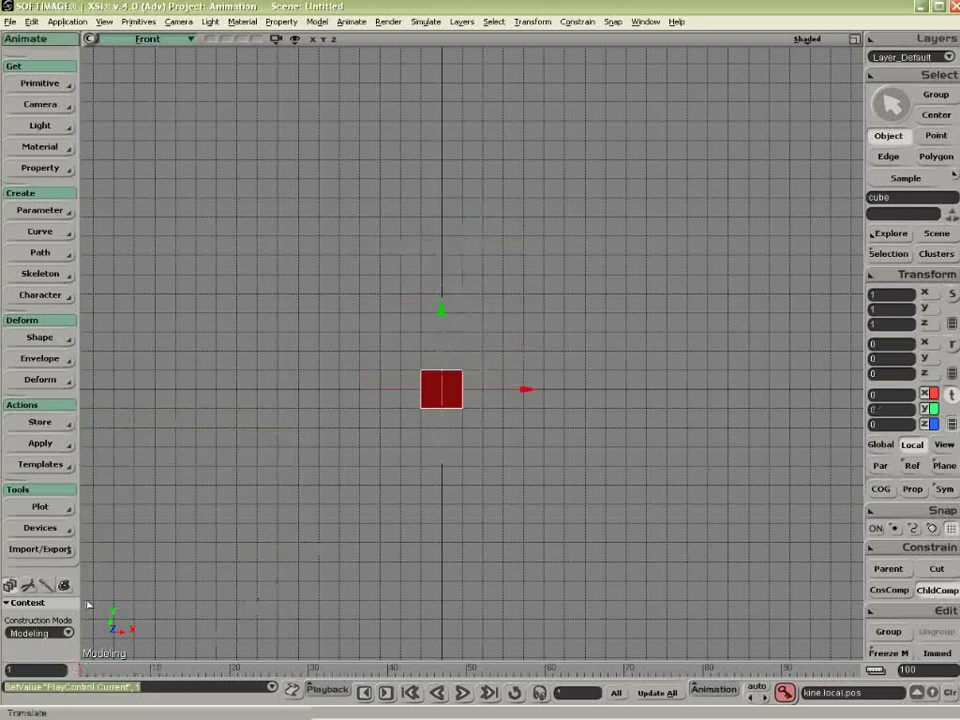
pyautogui.click(44, 424)
pyautogui.click(112, 468)
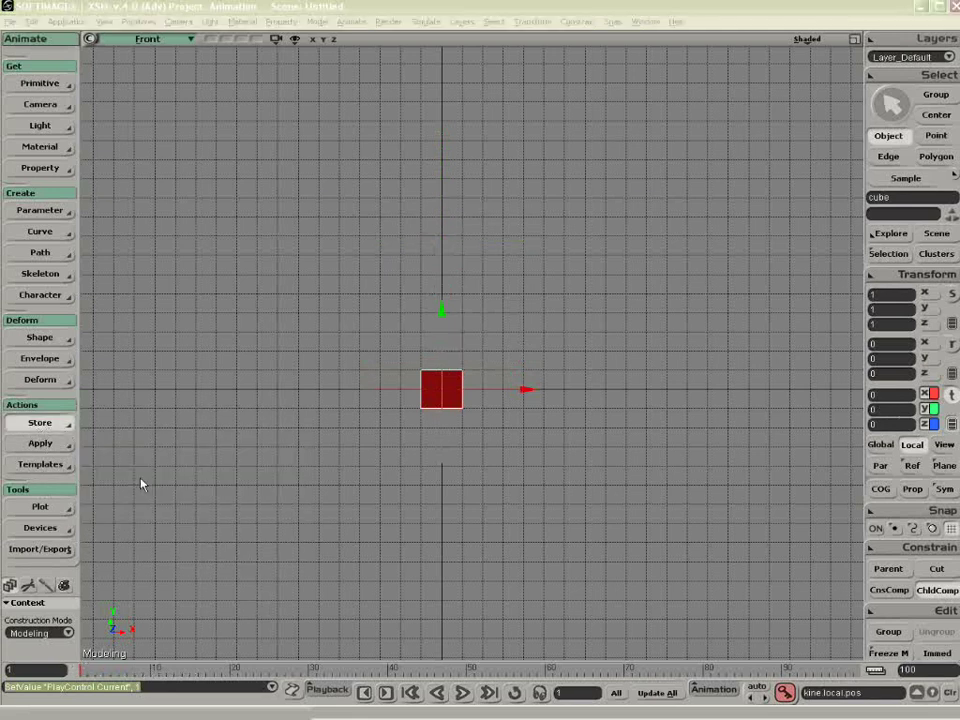
pyautogui.doubleClick(495, 344)
pyautogui.write('Up')
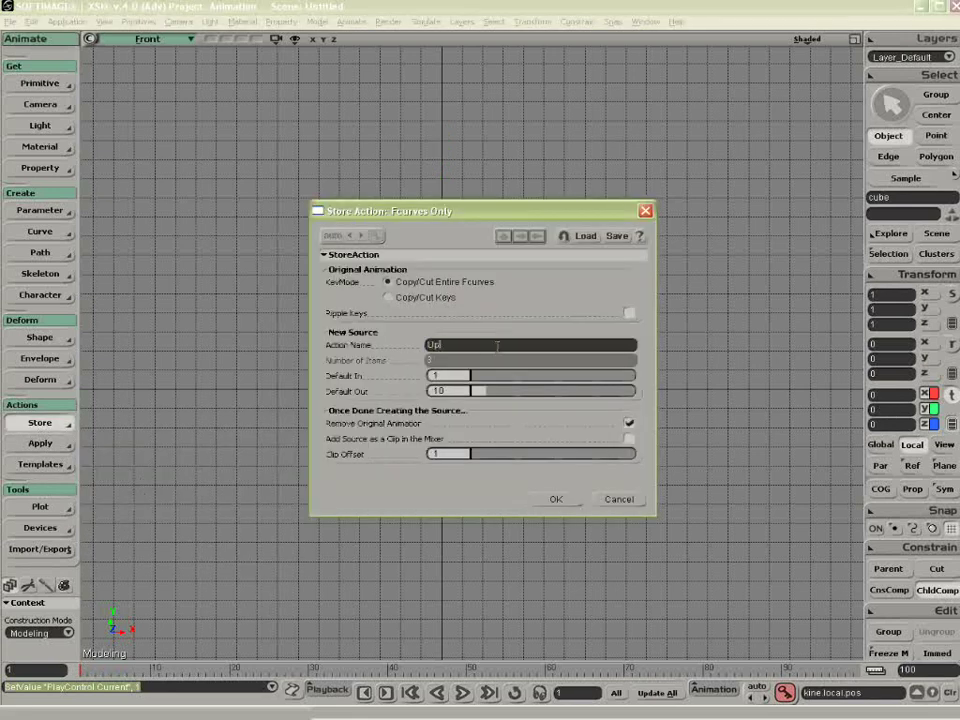
pyautogui.doubleClick(448, 376)
pyautogui.click(556, 499)
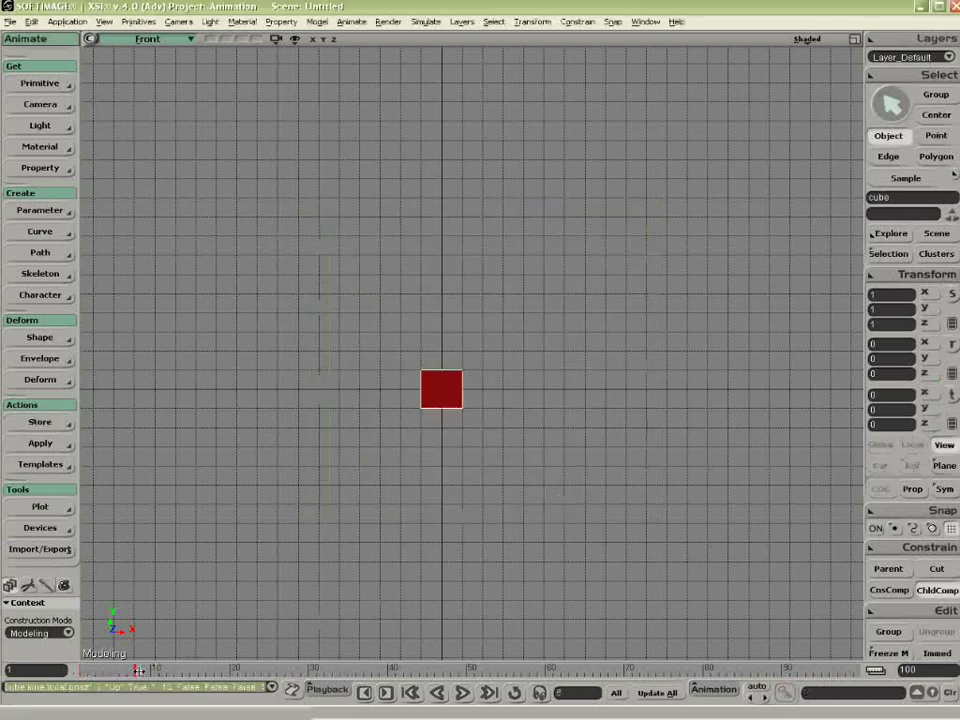
# Load the Up source as a clip on the first animation mixer track and scrub to its start
pyautogui.click(82, 672)
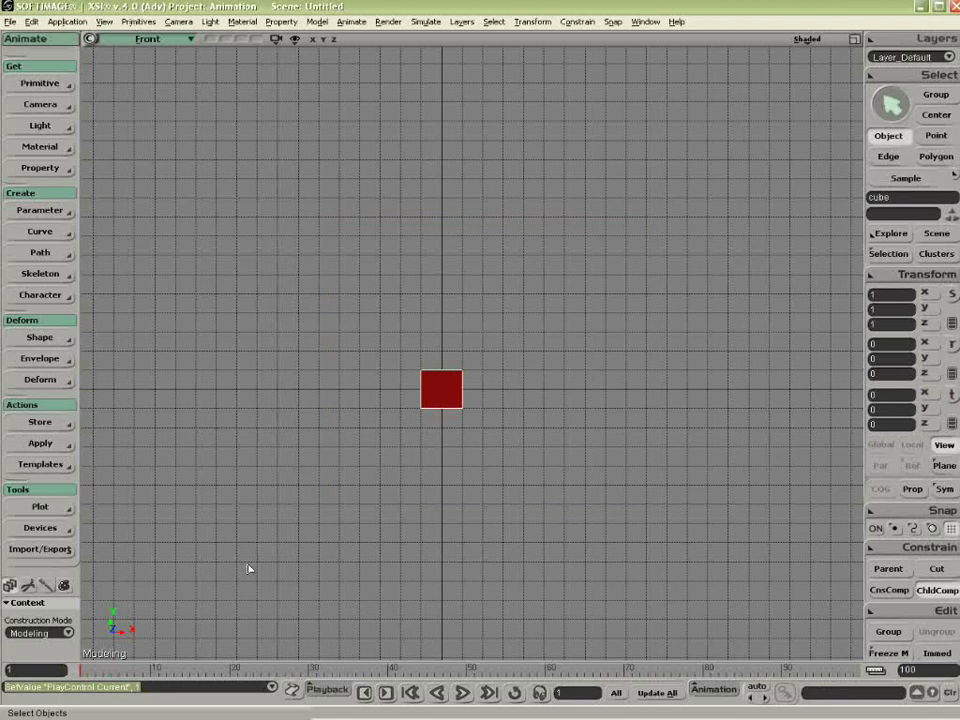
pyautogui.hotkey('alt', '0')
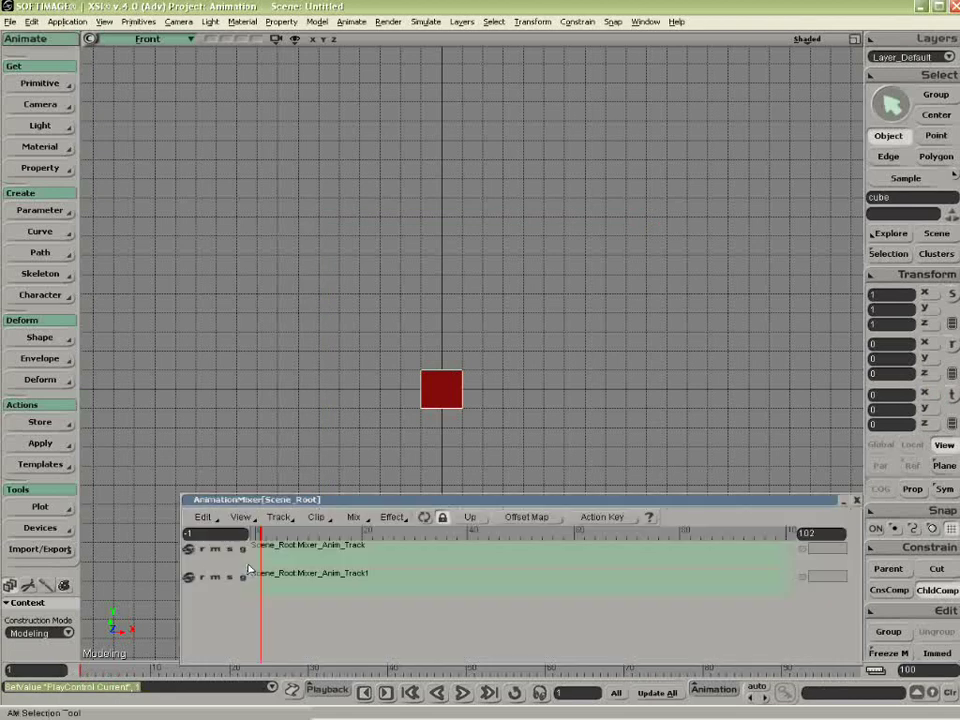
pyautogui.rightClick(318, 553)
pyautogui.click(320, 558)
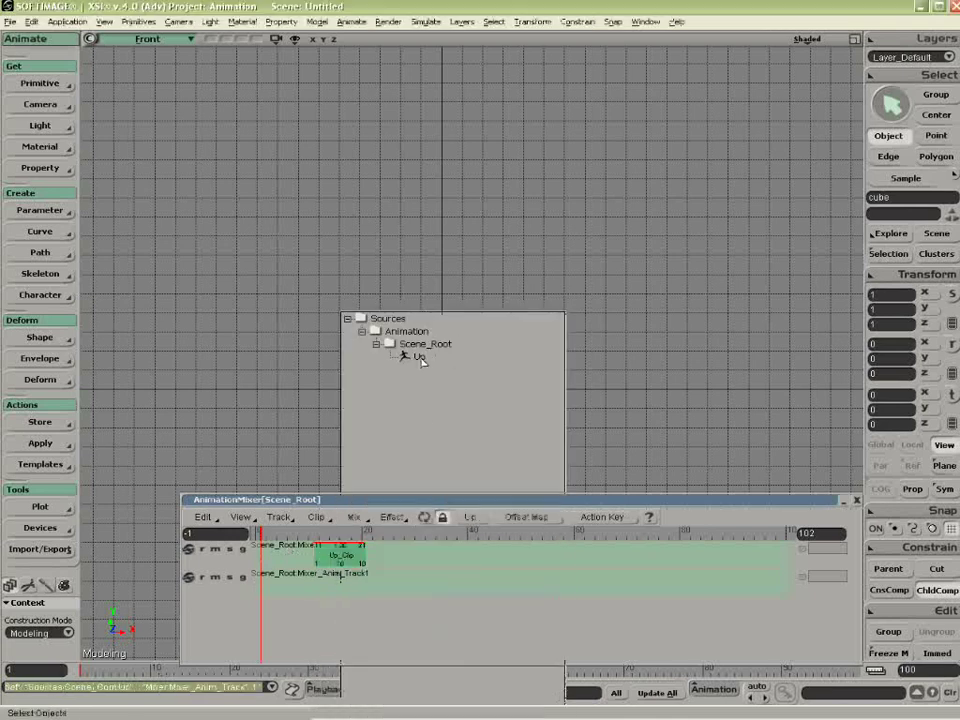
pyautogui.moveTo(419, 357); pyautogui.dragTo(332, 555)
pyautogui.moveTo(262, 531); pyautogui.dragTo(313, 531)
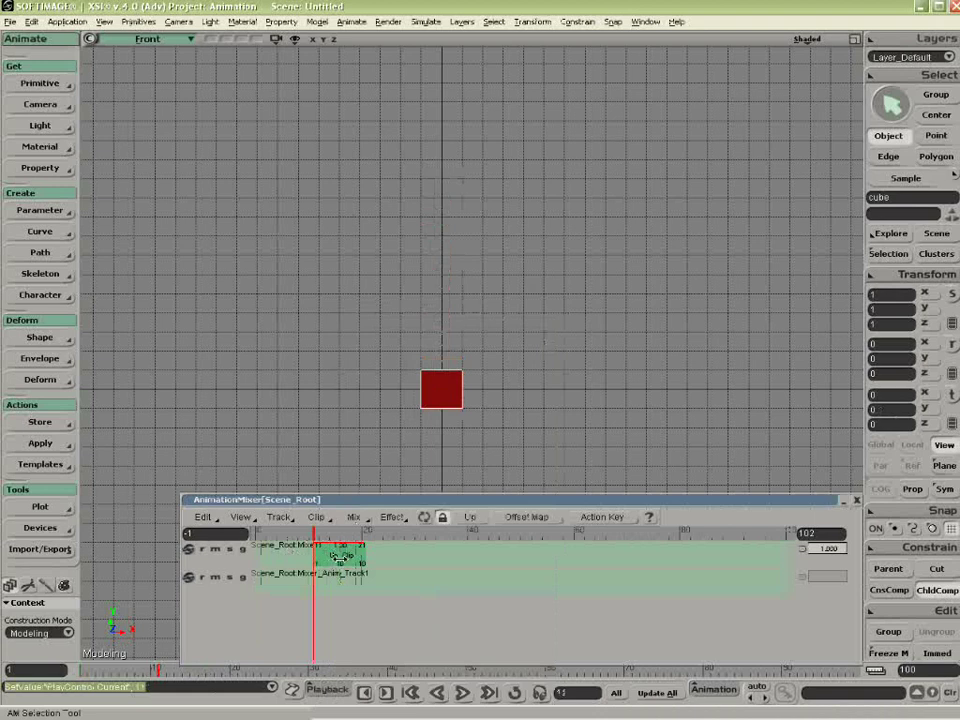
# Delete the Up clip from the first mixer track and close the animation mixer
pyautogui.click(340, 556)
pyautogui.press('Delete')
pyautogui.moveTo(313, 531); pyautogui.dragTo(258, 533)
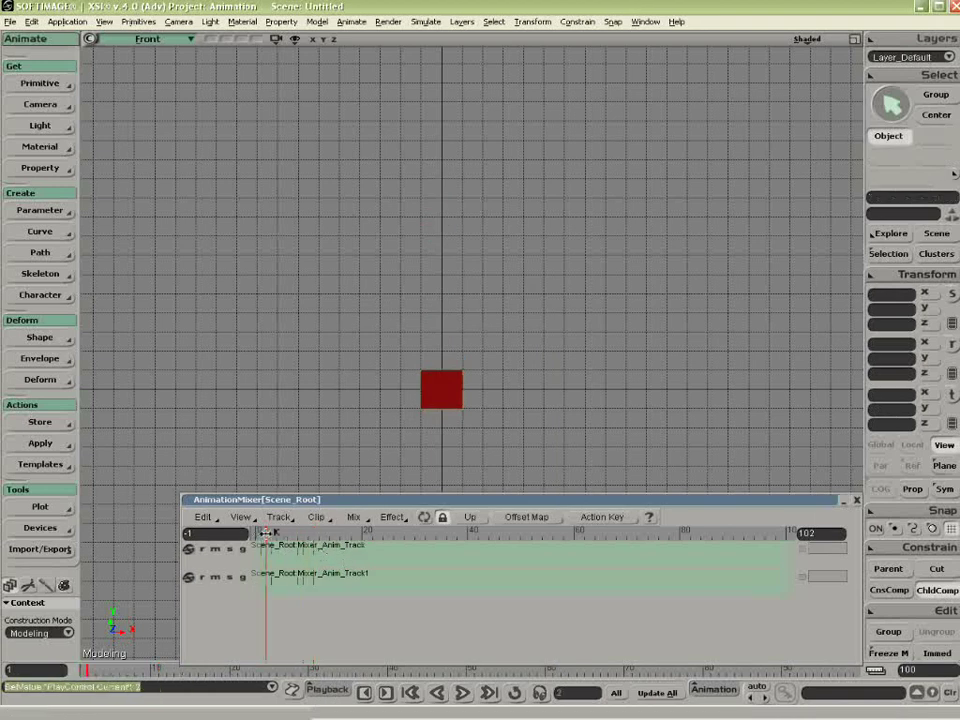
pyautogui.moveTo(316, 500); pyautogui.dragTo(294, 448)
pyautogui.click(836, 448)
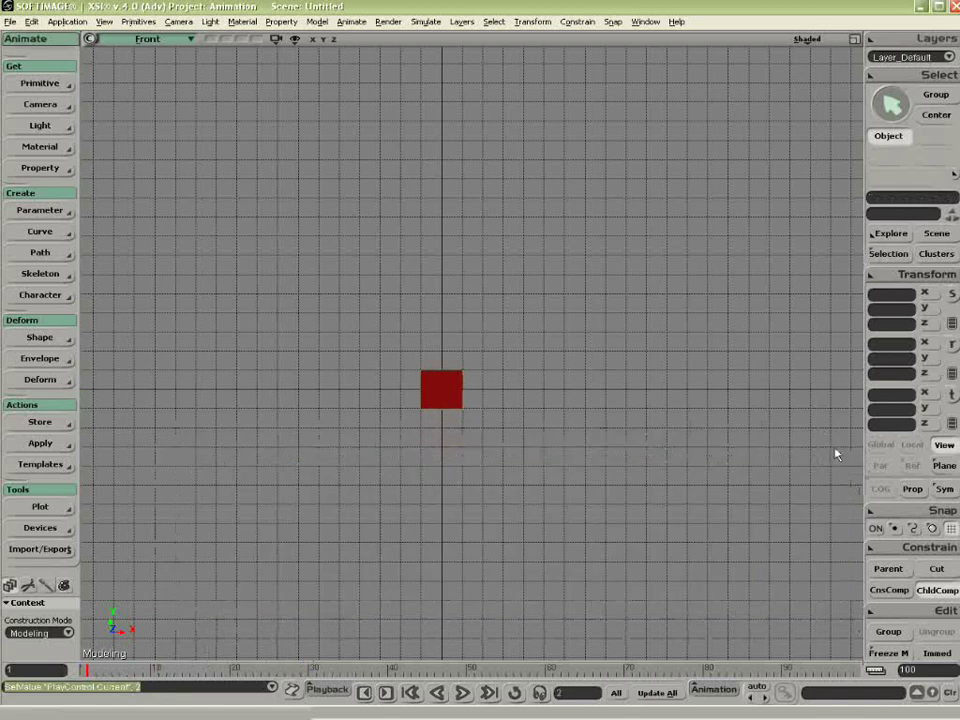
# Keyframe the cube's position at frame 2, and at frame 10 with a local X translation of 10
pyautogui.click(428, 391)
pyautogui.press('v')
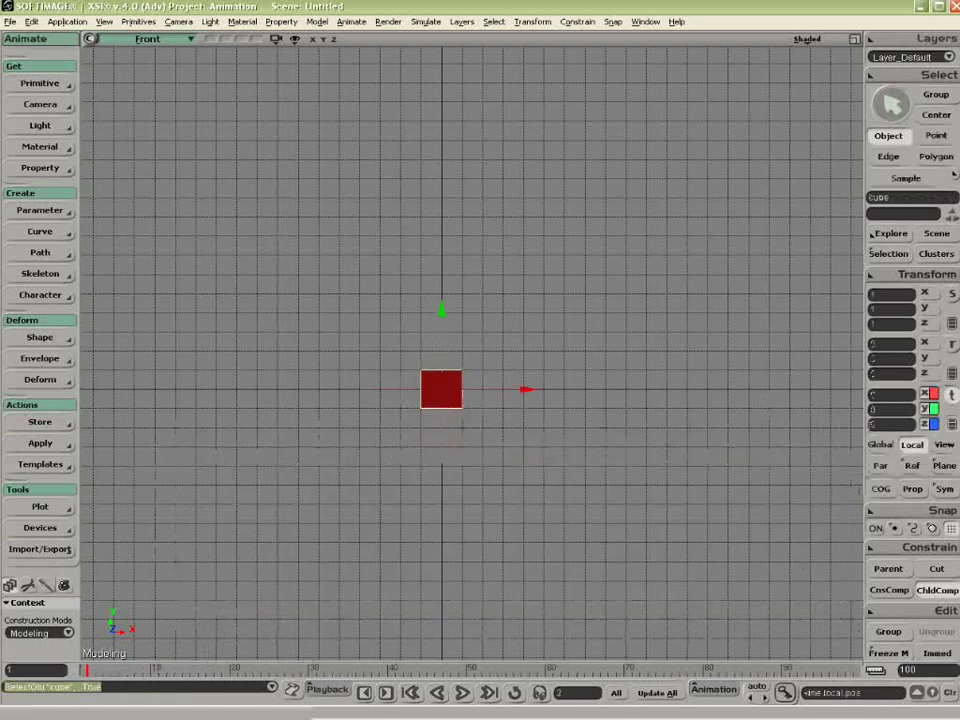
pyautogui.click(787, 692)
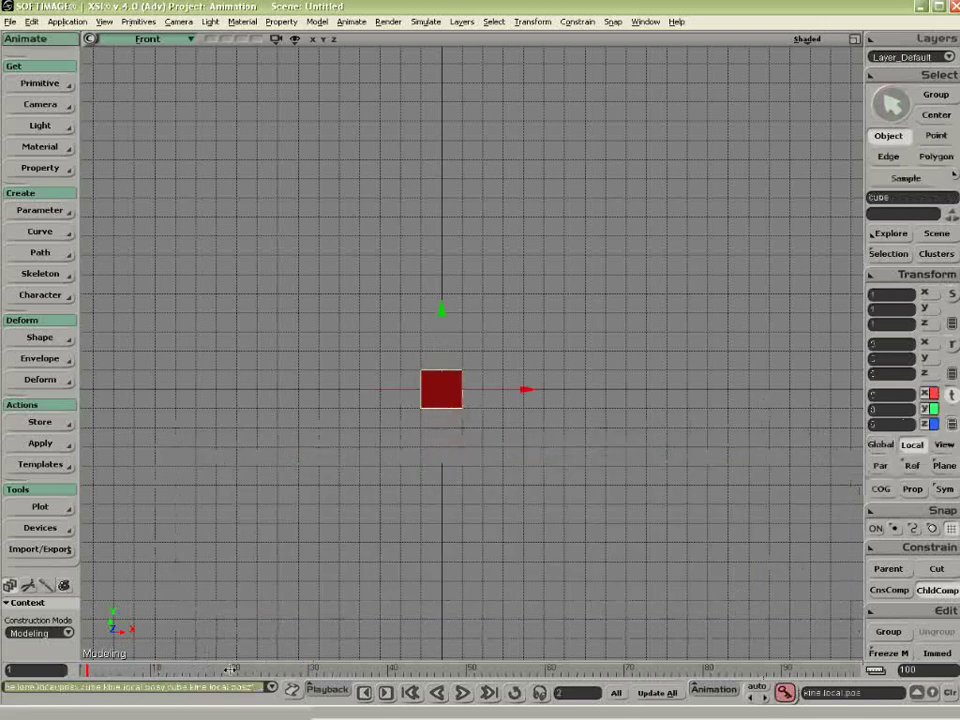
pyautogui.click(152, 670)
pyautogui.click(884, 394)
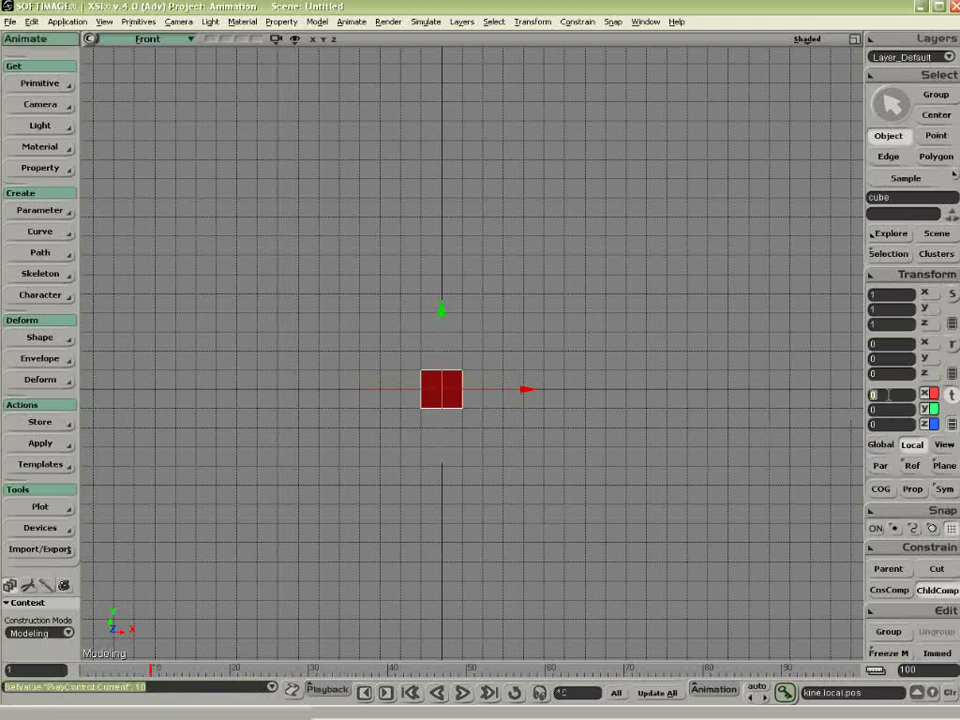
pyautogui.write('10')
pyautogui.press('Return')
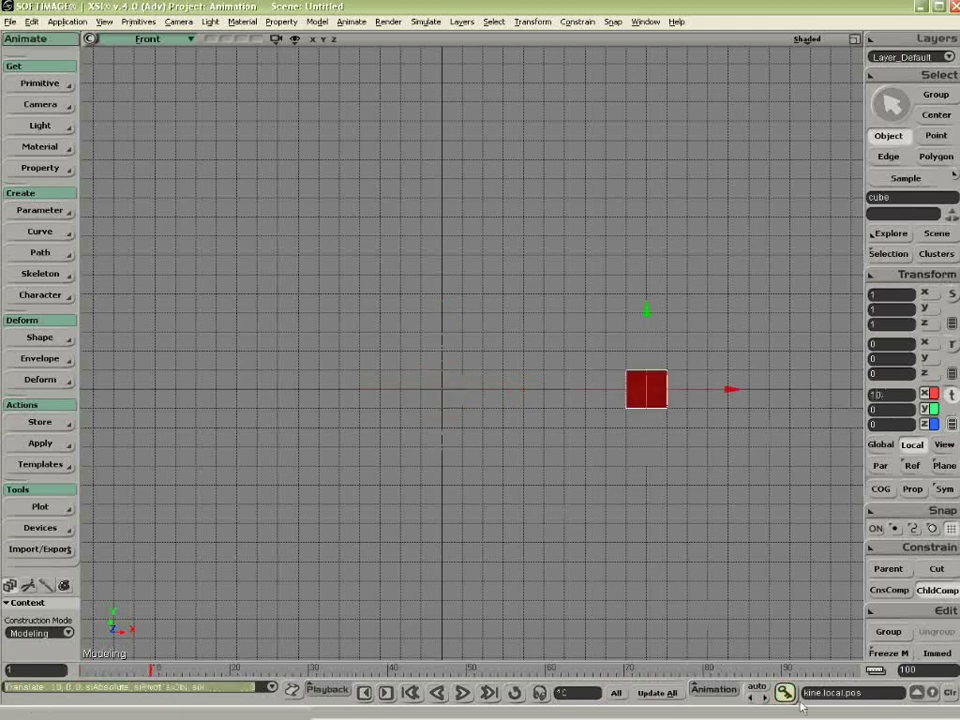
pyautogui.click(784, 691)
pyautogui.moveTo(147, 681); pyautogui.dragTo(86, 669)
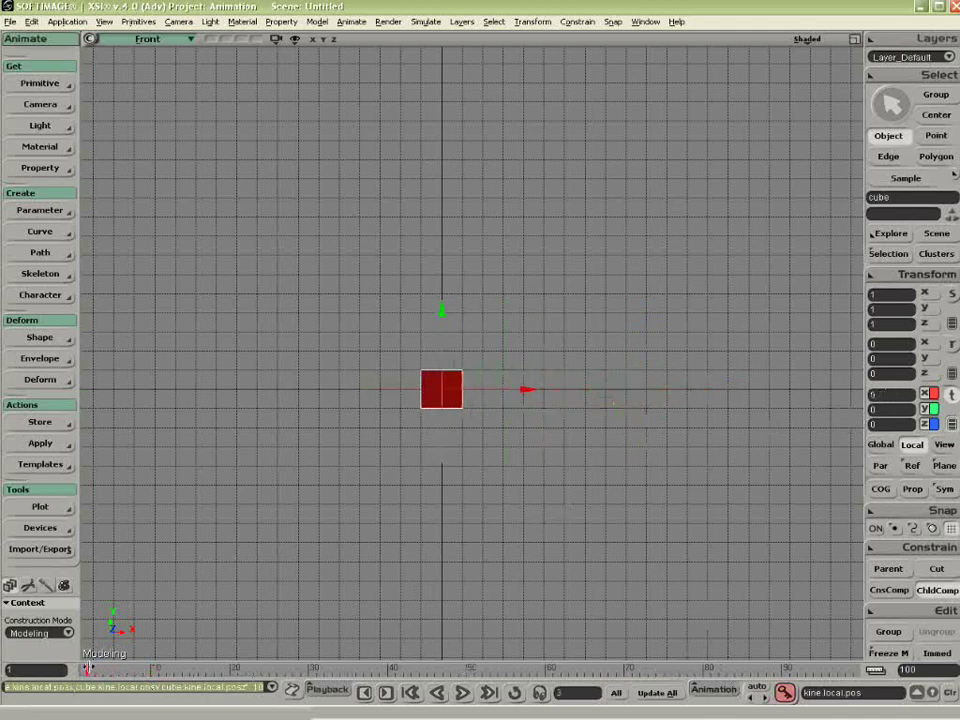
# Store the cube's sideways fcurves as an action named Right, with Default In set to 1 and Default Out at 10
pyautogui.click(42, 424)
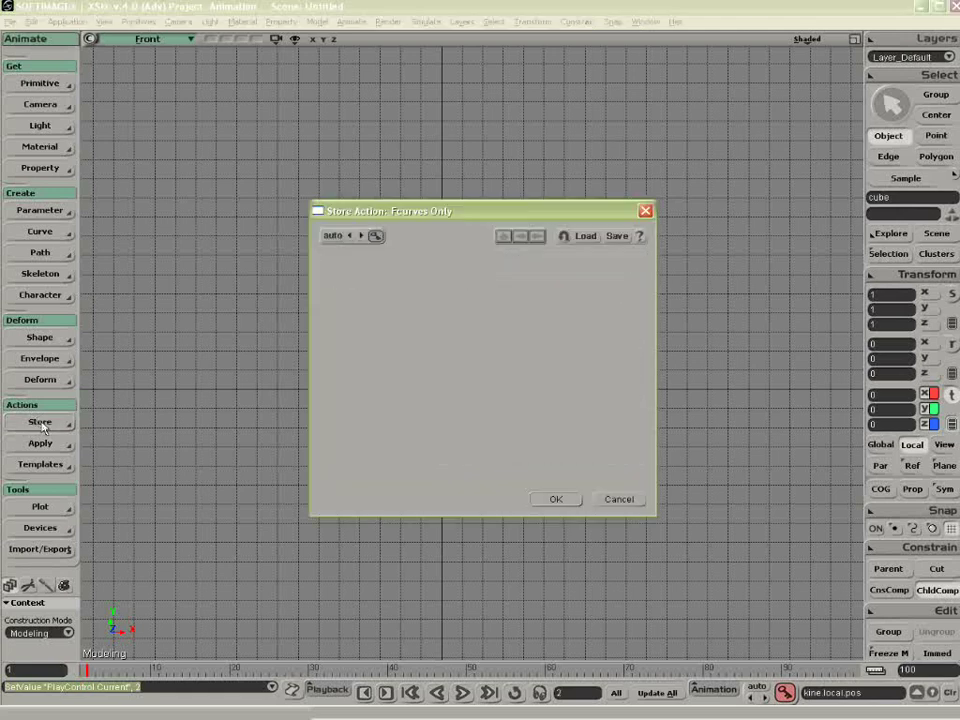
pyautogui.doubleClick(503, 344)
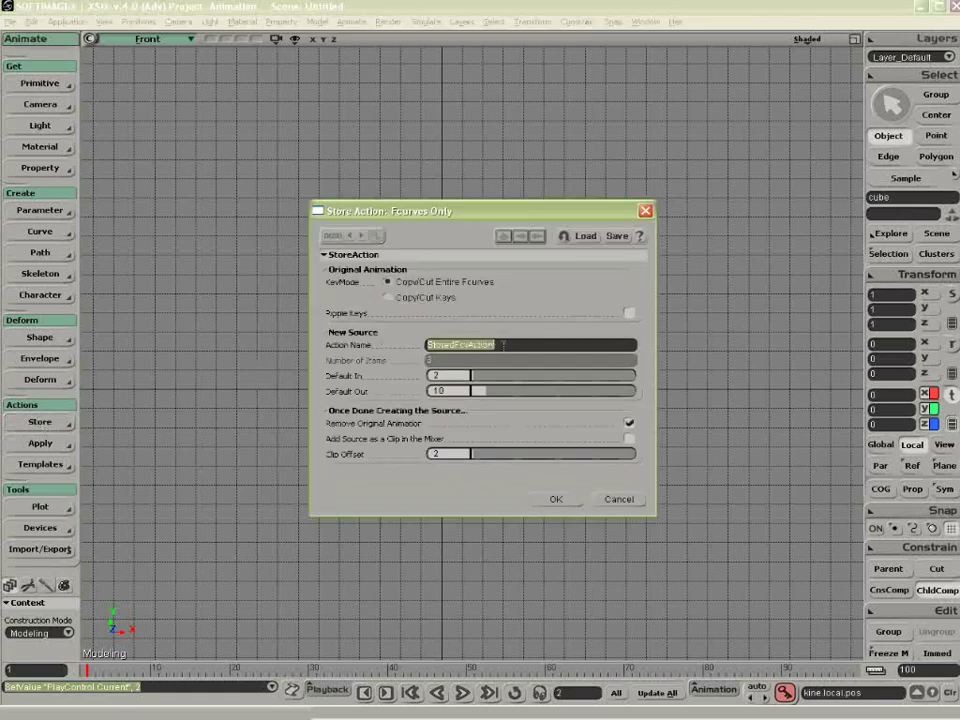
pyautogui.write('Right')
pyautogui.click(454, 376)
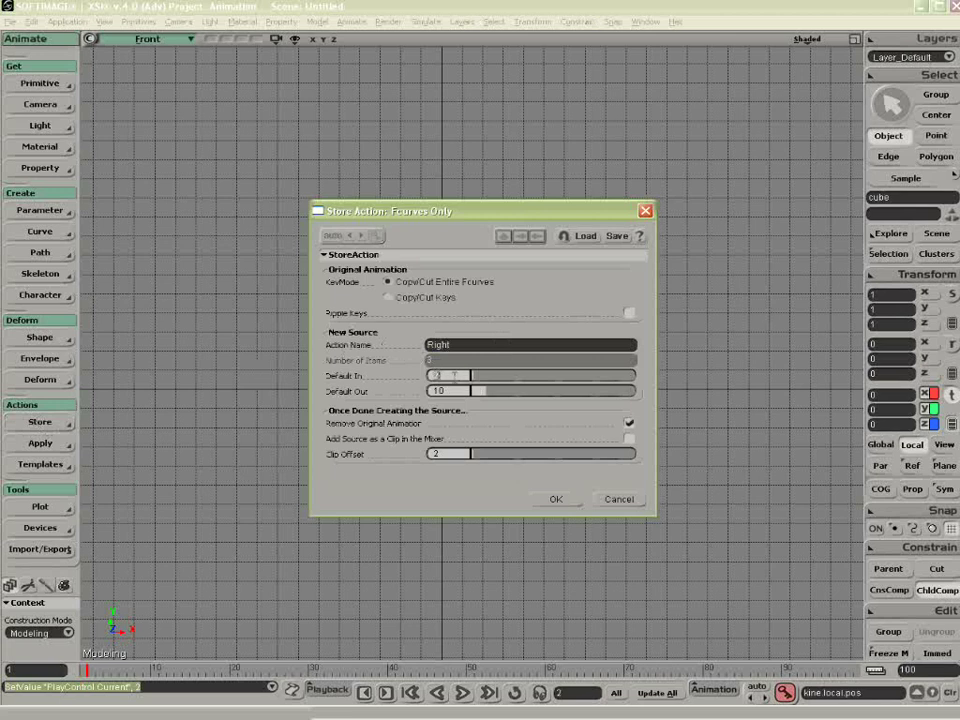
pyautogui.write('1')
pyautogui.click(558, 499)
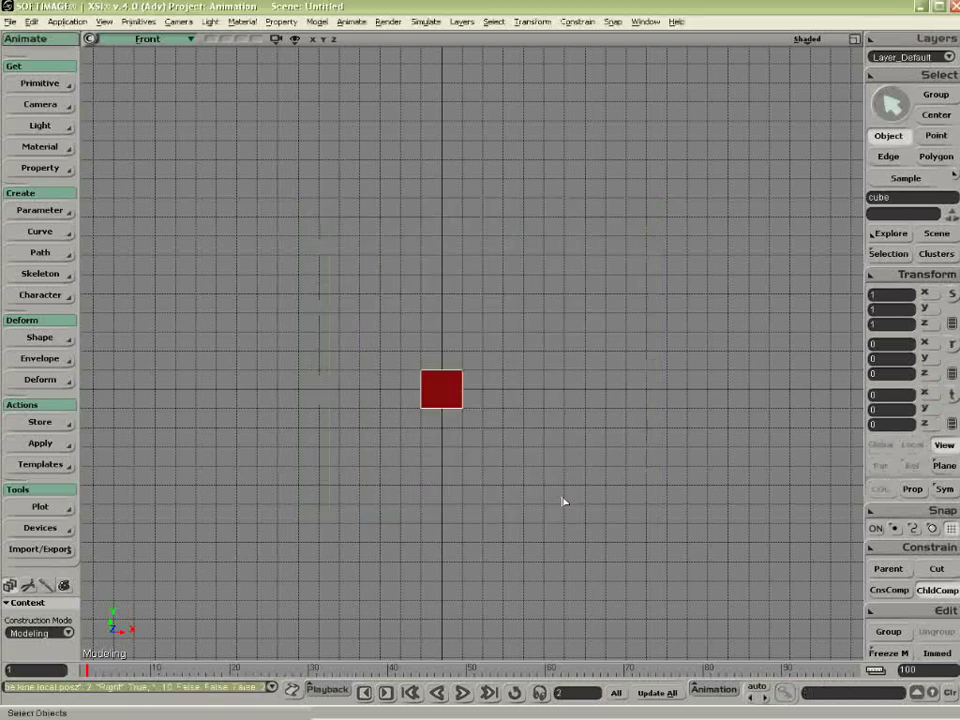
# Check the cube for remaining function curves in the FCurve editor
pyautogui.click(629, 546)
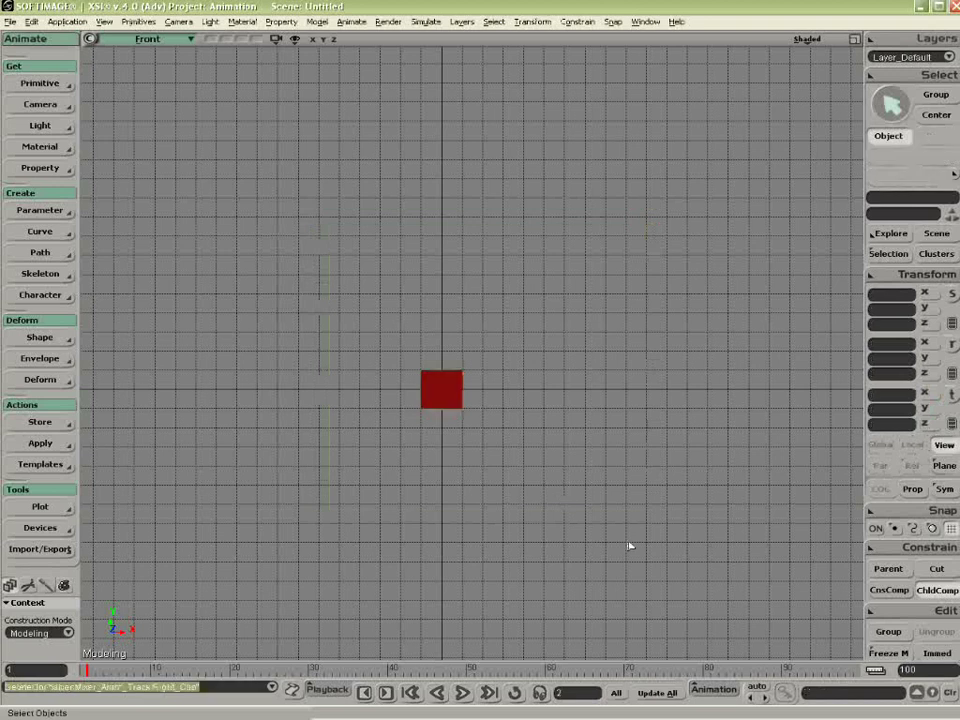
pyautogui.press('0')
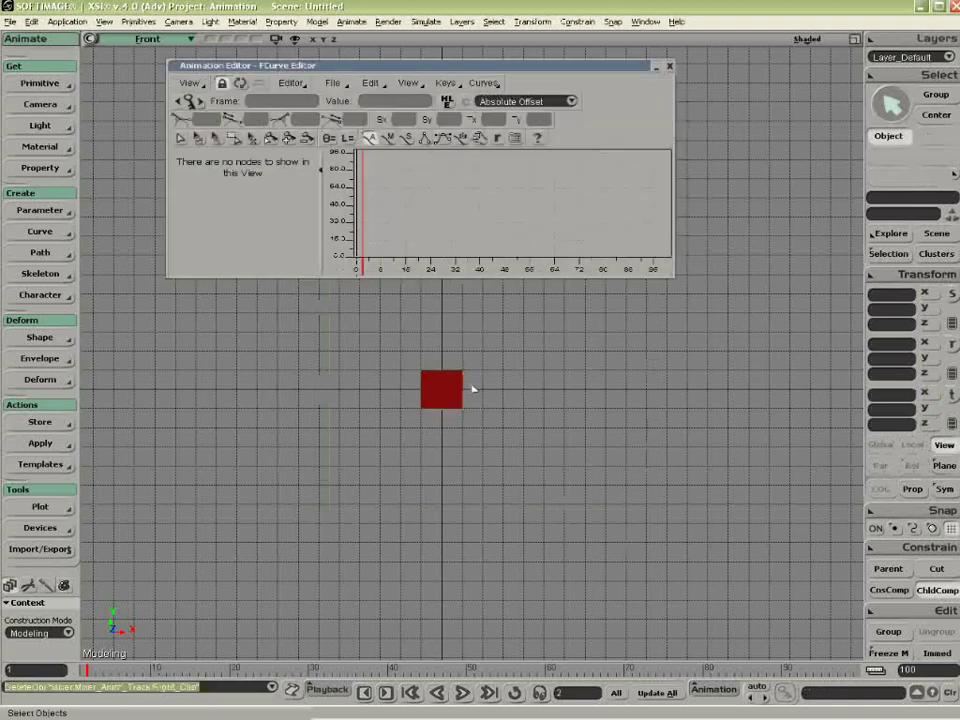
pyautogui.click(432, 374)
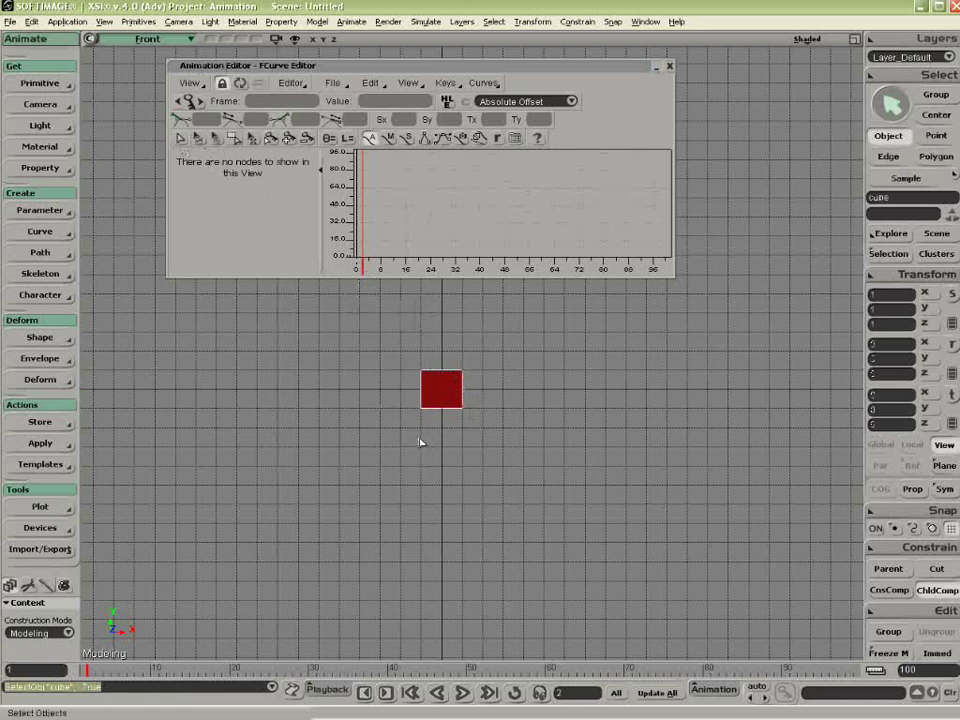
# Insert the stored Right action as a clip at about frame 9 on the first animation mixer track and scrub to frame 12
pyautogui.hotkey('alt', '0')
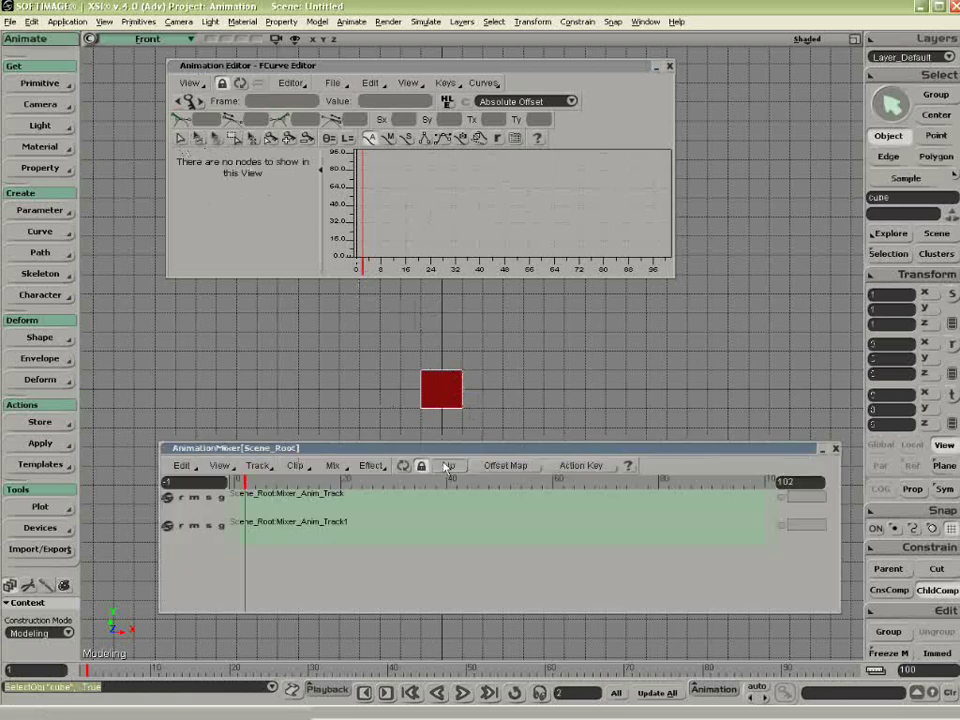
pyautogui.rightClick(240, 499)
pyautogui.click(265, 505)
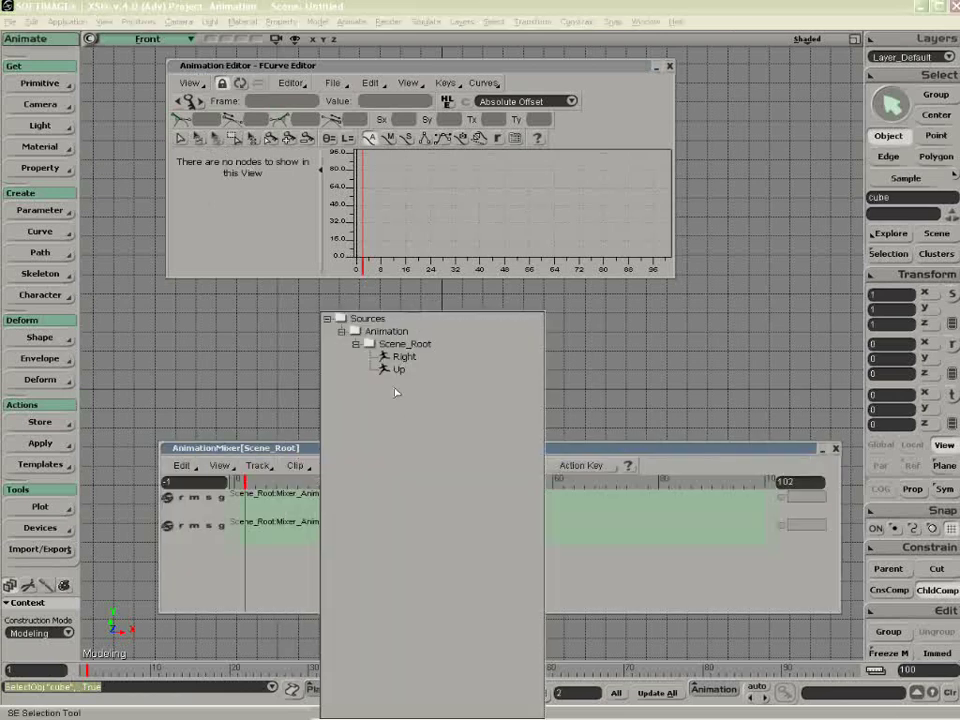
pyautogui.click(401, 359)
pyautogui.moveTo(347, 449); pyautogui.dragTo(346, 471)
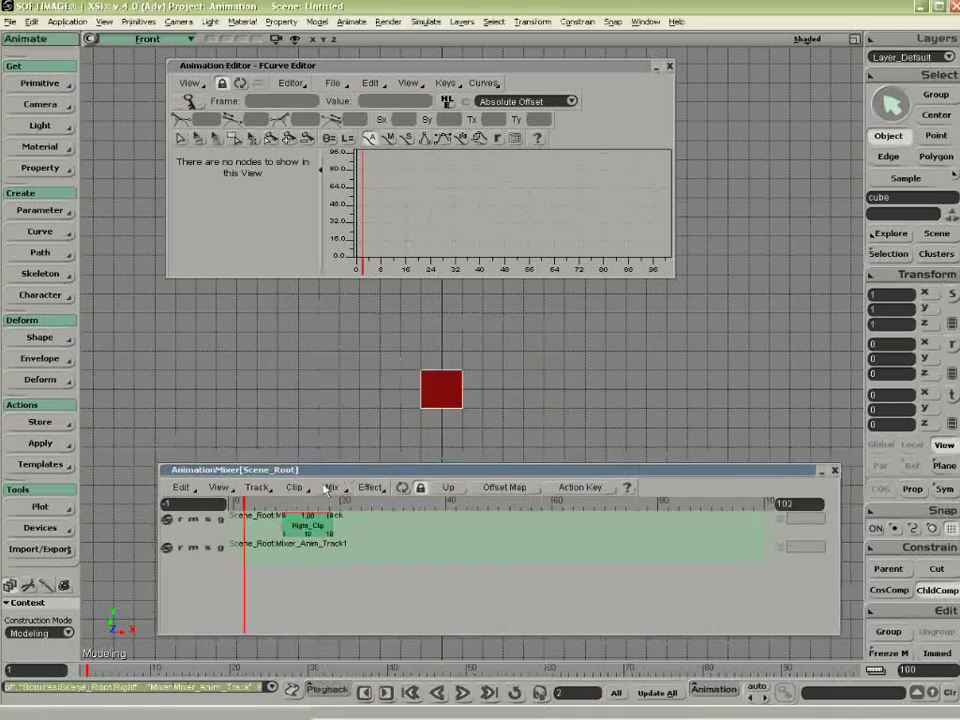
pyautogui.moveTo(282, 503); pyautogui.dragTo(296, 503)
# Load the Right clip's function curves in an enlarged FCurve editor and examine the cube_posx and cube_posz curves
pyautogui.click(314, 526)
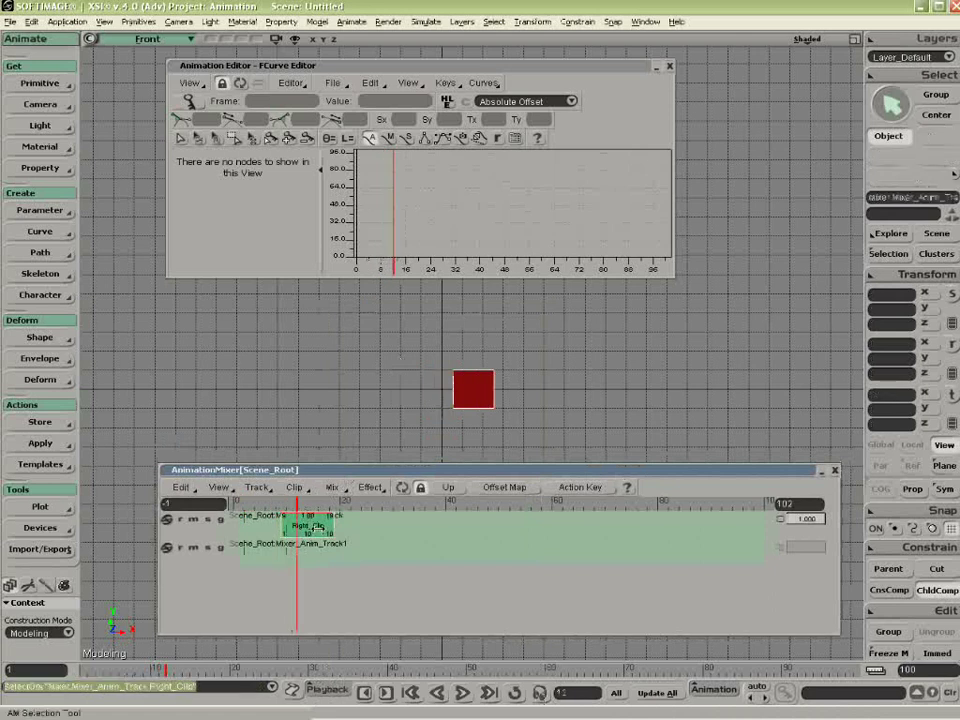
pyautogui.click(240, 84)
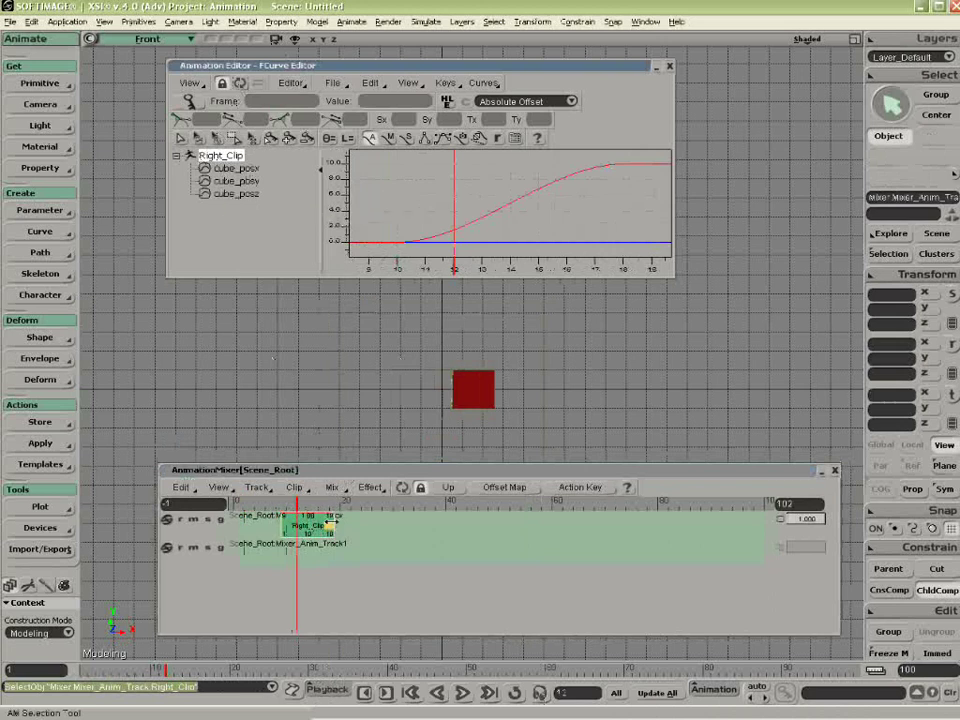
pyautogui.click(513, 196)
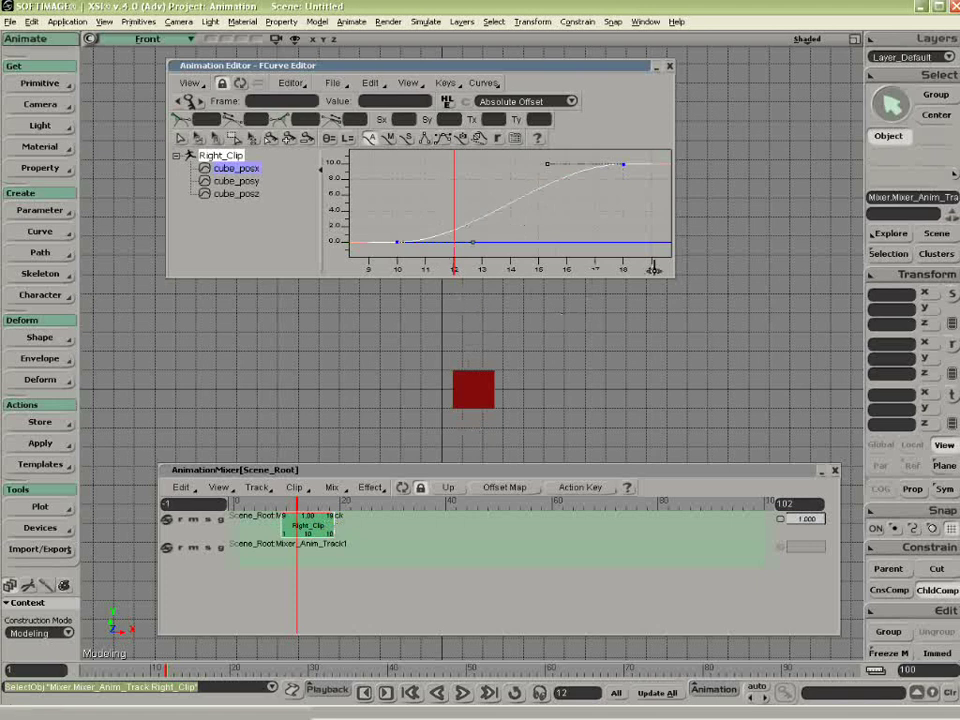
pyautogui.moveTo(673, 277); pyautogui.dragTo(755, 332)
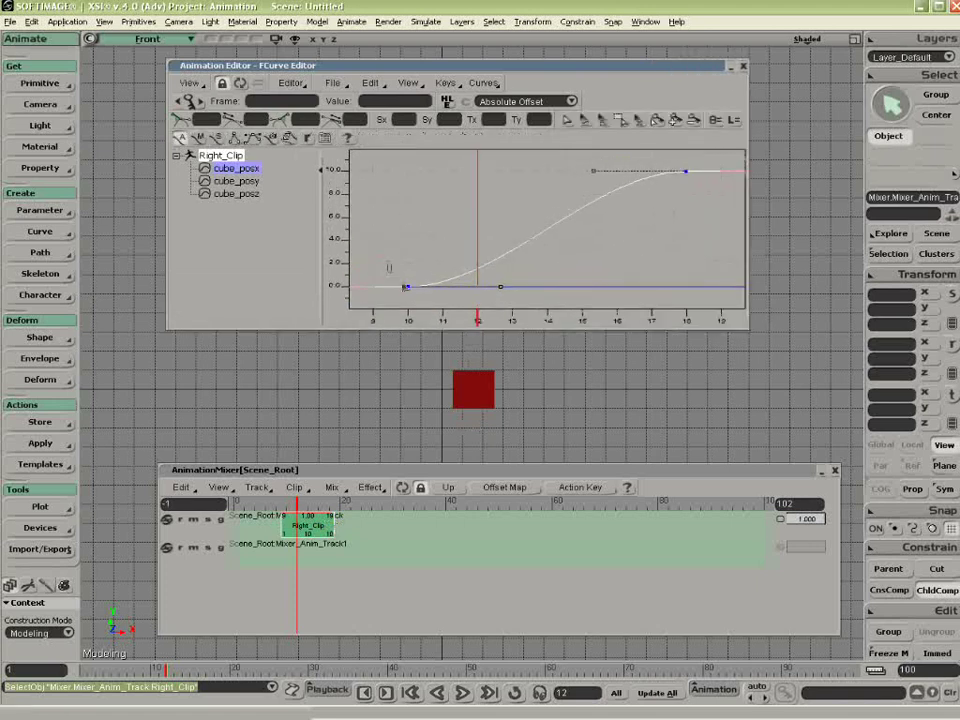
pyautogui.click(406, 287)
pyautogui.click(508, 234)
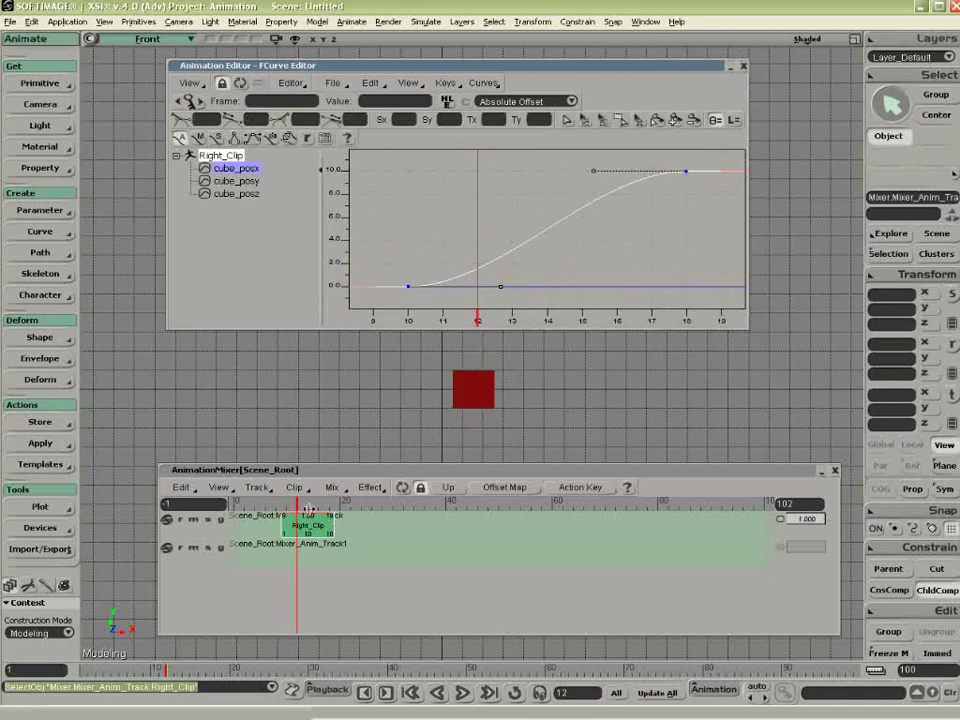
pyautogui.moveTo(298, 503); pyautogui.dragTo(298, 503)
pyautogui.click(238, 194)
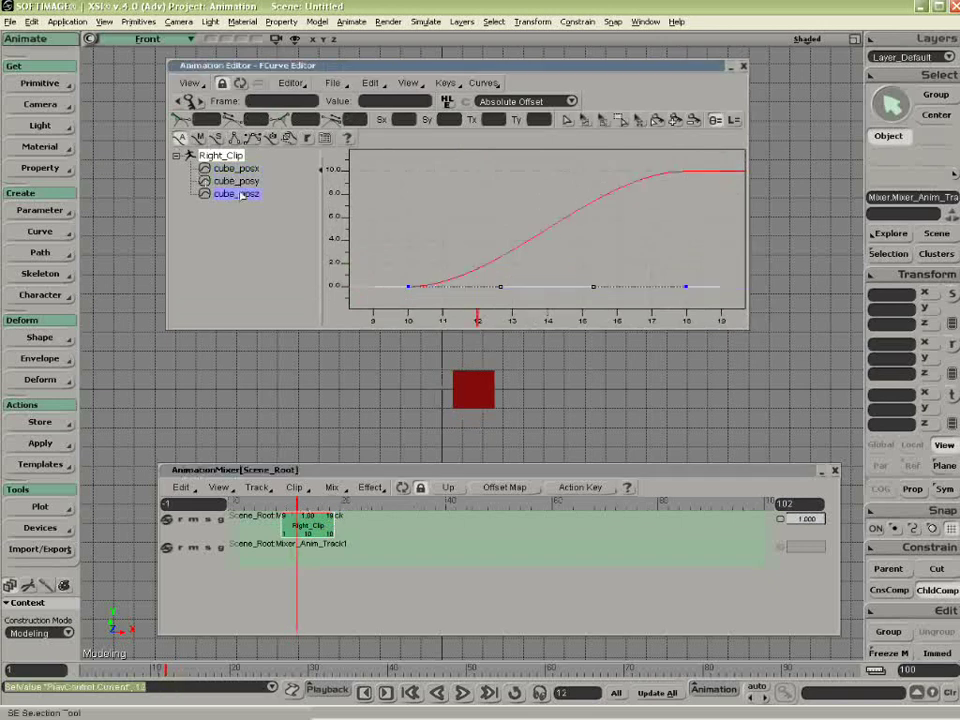
pyautogui.click(237, 169)
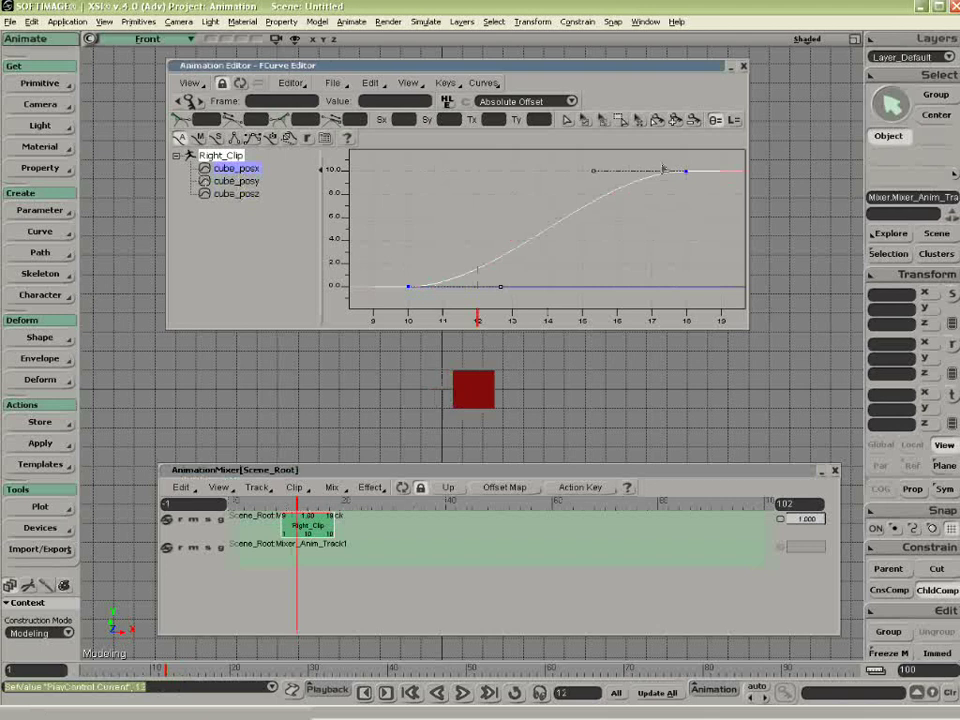
# Move the Right clip to start at frame 1 on its track and frame its curves in the FCurve editor
pyautogui.moveTo(303, 527); pyautogui.dragTo(252, 527)
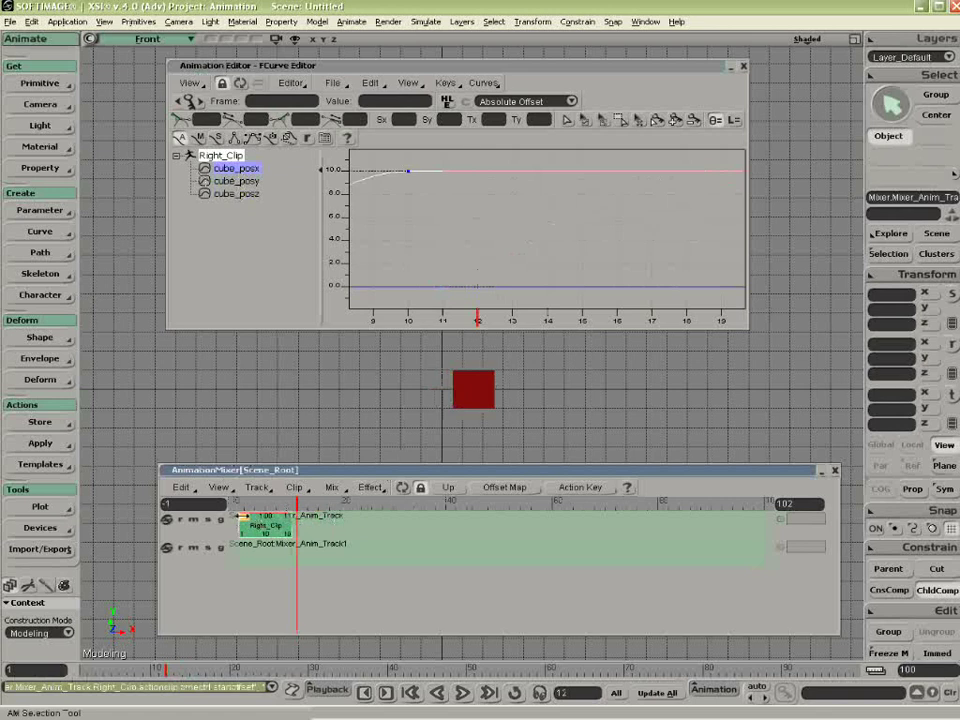
pyautogui.moveTo(243, 515)
pyautogui.mouseDown()
pyautogui.moveTo(350, 525)
pyautogui.moveTo(263, 523)
pyautogui.moveTo(243, 534)
pyautogui.mouseUp()
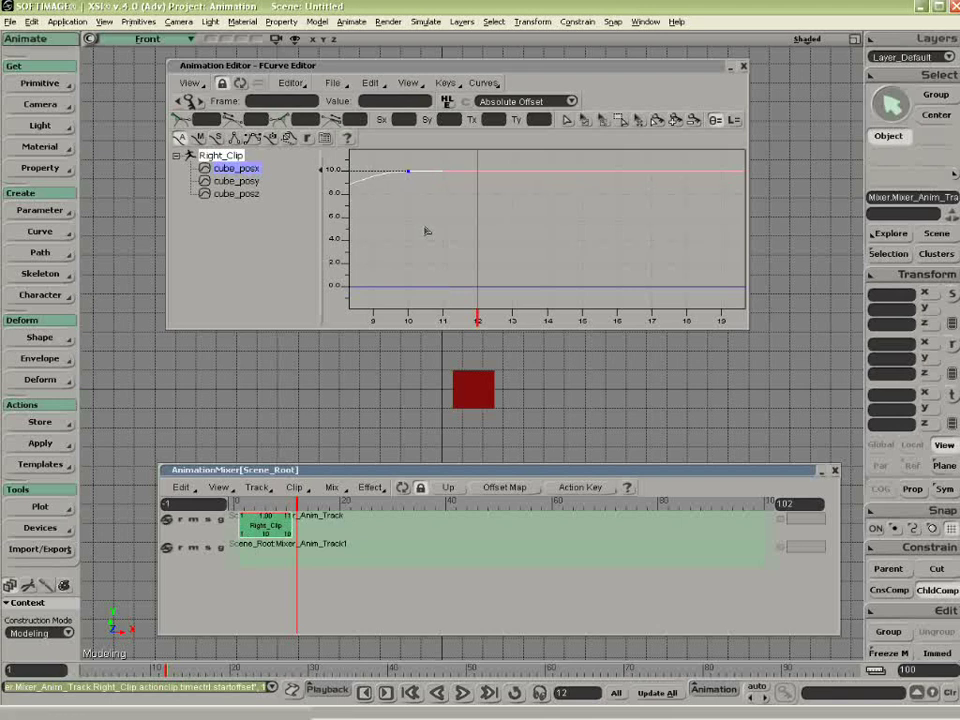
pyautogui.moveTo(268, 522); pyautogui.dragTo(246, 525)
pyautogui.press('a')
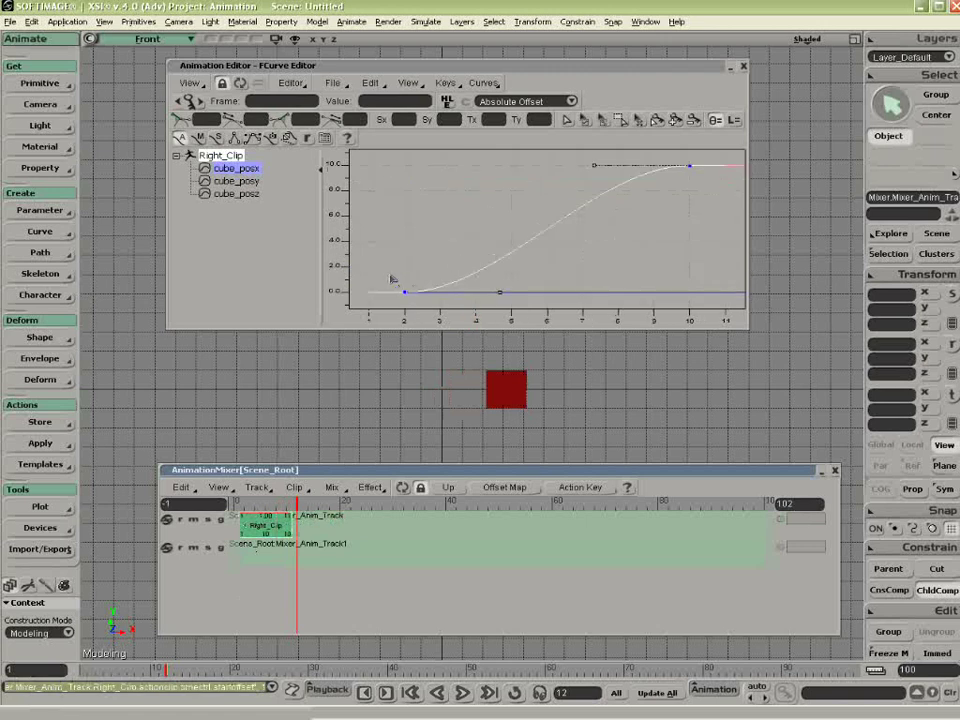
# Set the first key of the Right clip's cube_posx curve to frame 1 and close the FCurve editor
pyautogui.moveTo(392, 280); pyautogui.dragTo(422, 312)
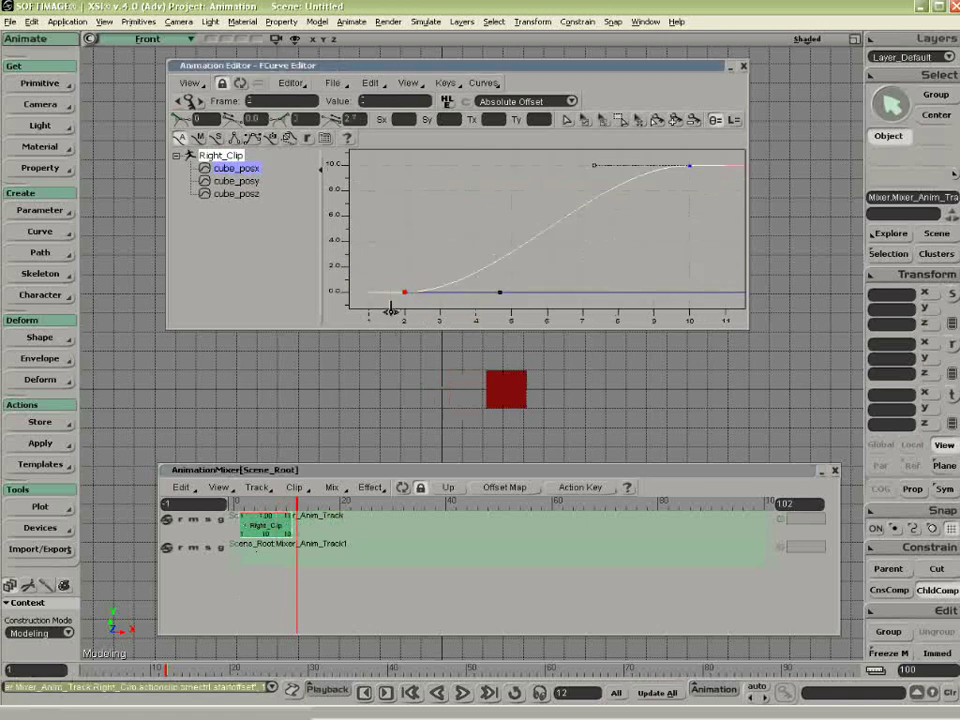
pyautogui.click(274, 101)
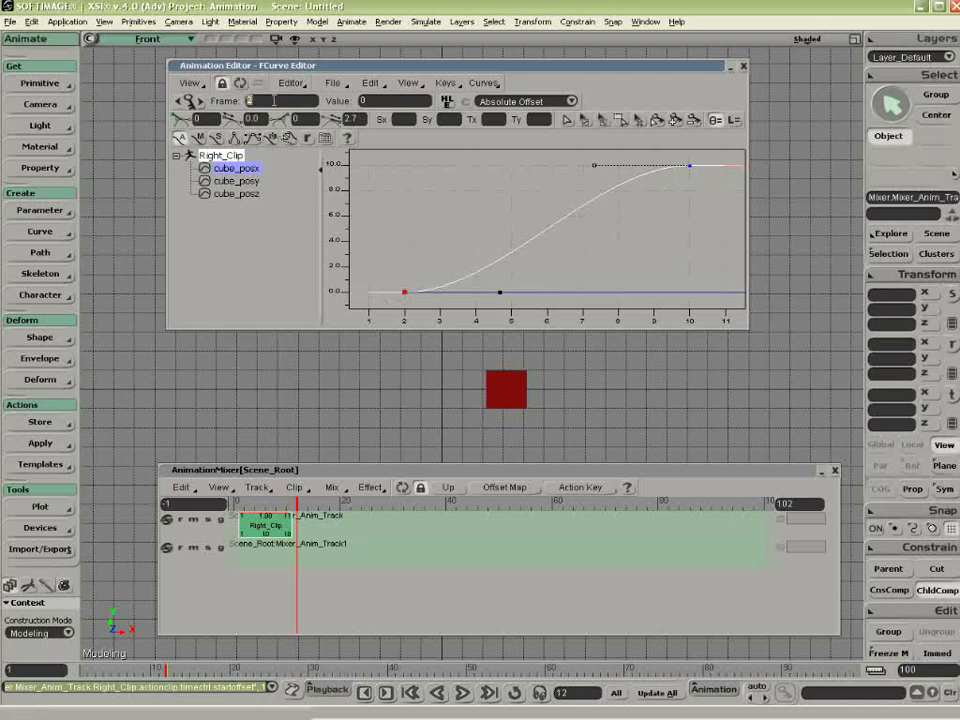
pyautogui.write('1')
pyautogui.press('Return')
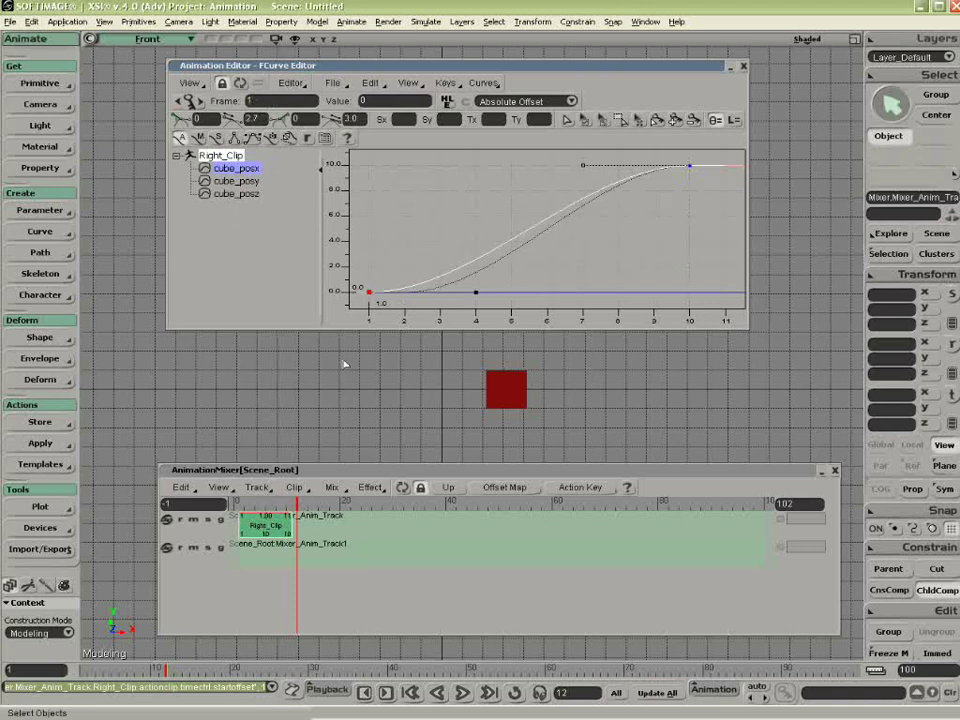
pyautogui.click(744, 67)
# Try shifting the Right clip to frame 20 and stretching its end, undo the stretch, and return the clip to frame 1
pyautogui.moveTo(291, 503); pyautogui.dragTo(386, 526)
pyautogui.moveTo(338, 502)
pyautogui.mouseDown()
pyautogui.moveTo(392, 502)
pyautogui.moveTo(334, 502)
pyautogui.mouseUp()
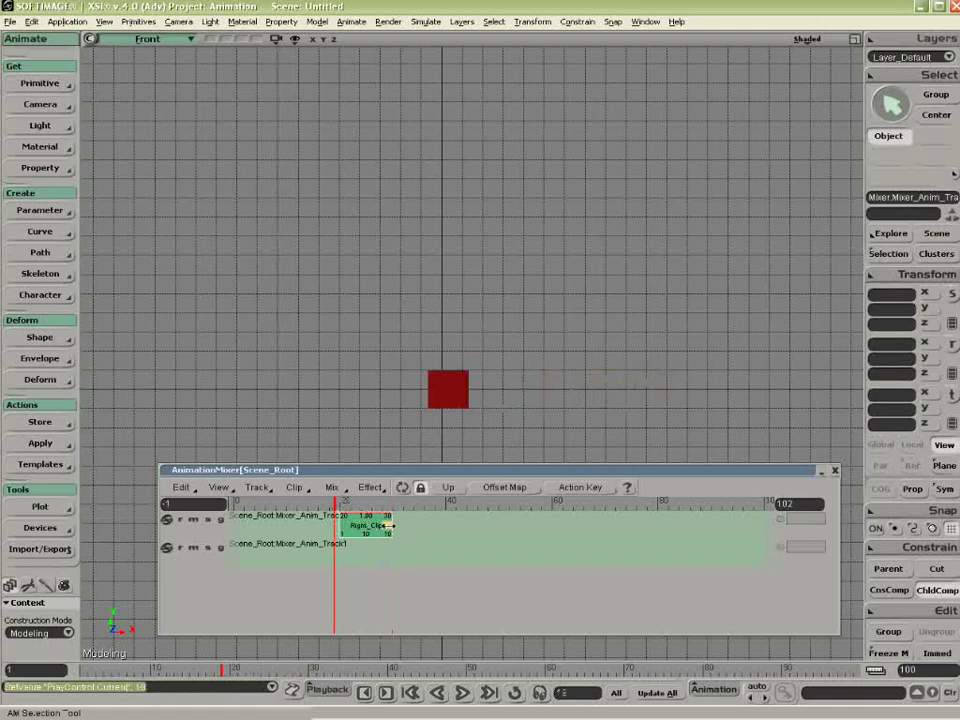
pyautogui.moveTo(390, 525); pyautogui.dragTo(530, 525)
pyautogui.moveTo(353, 505); pyautogui.dragTo(489, 503)
pyautogui.hotkey('ctrl', 'z')
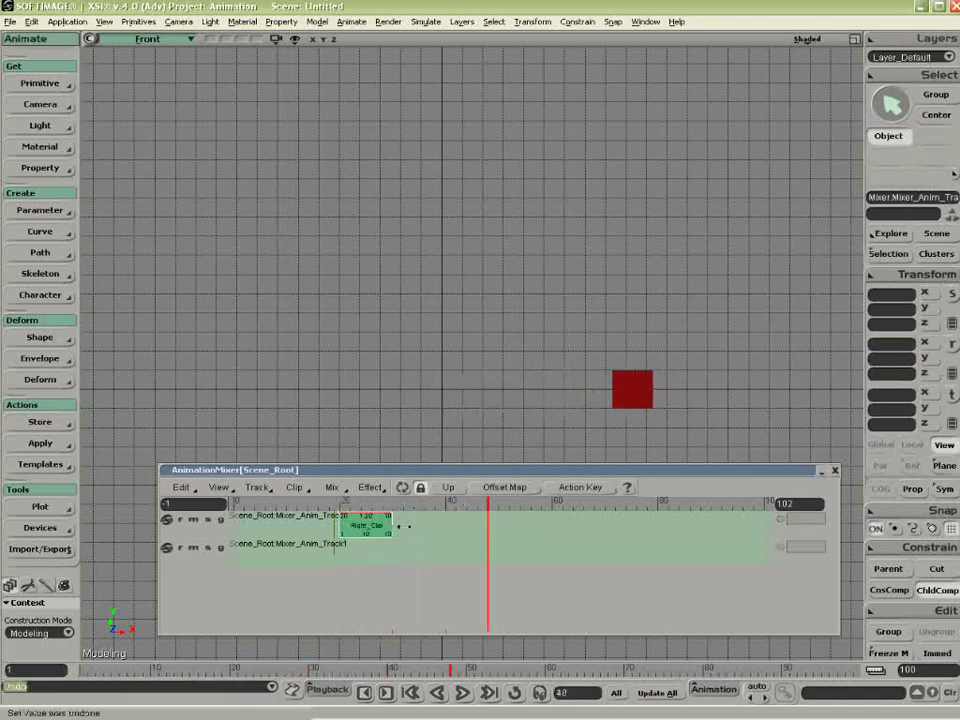
pyautogui.moveTo(366, 525); pyautogui.dragTo(266, 525)
# Insert the stored Up action as a clip at frame 1 on the second mixer track, beneath the Right clip
pyautogui.press('f')
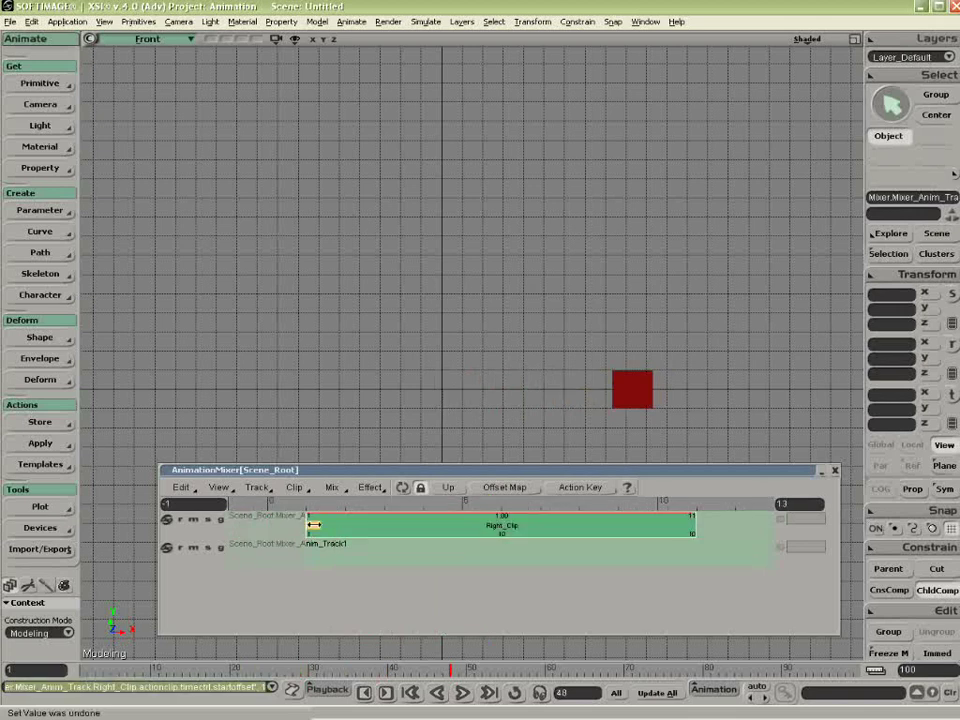
pyautogui.rightClick(313, 559)
pyautogui.click(335, 556)
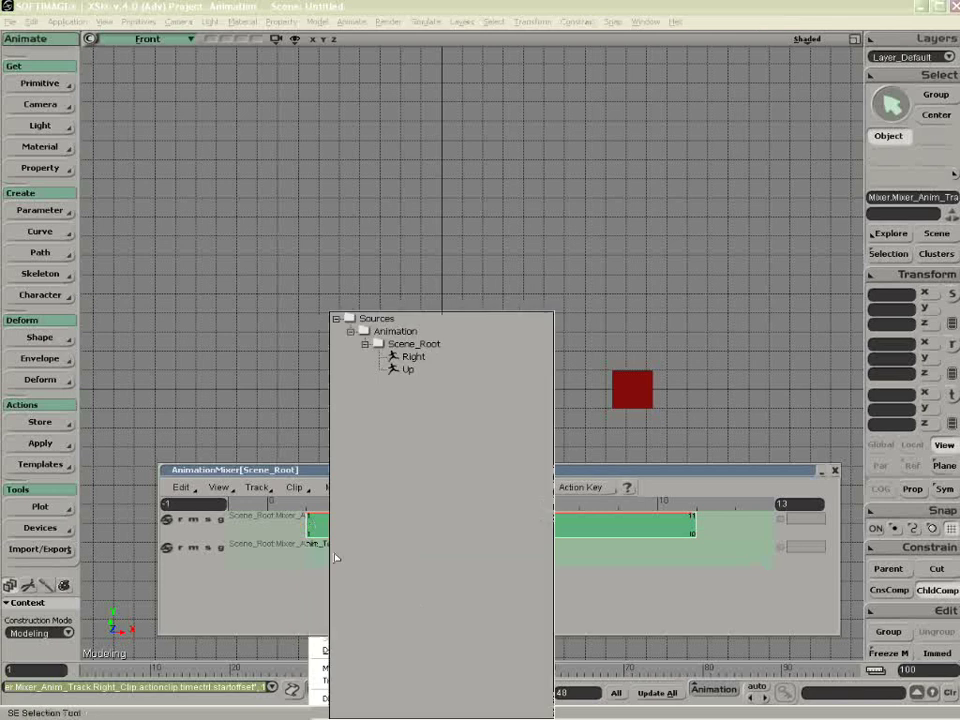
pyautogui.click(408, 370)
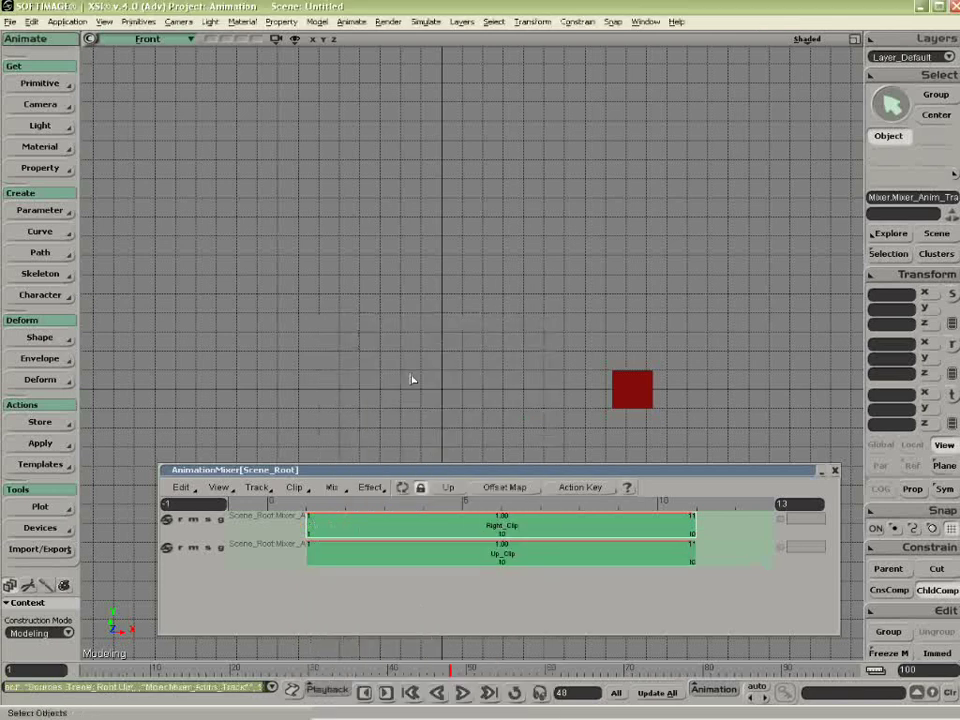
# Scrub from frame 1 to frame 3 to preview the cube's combined Right and Up motion
pyautogui.click(331, 503)
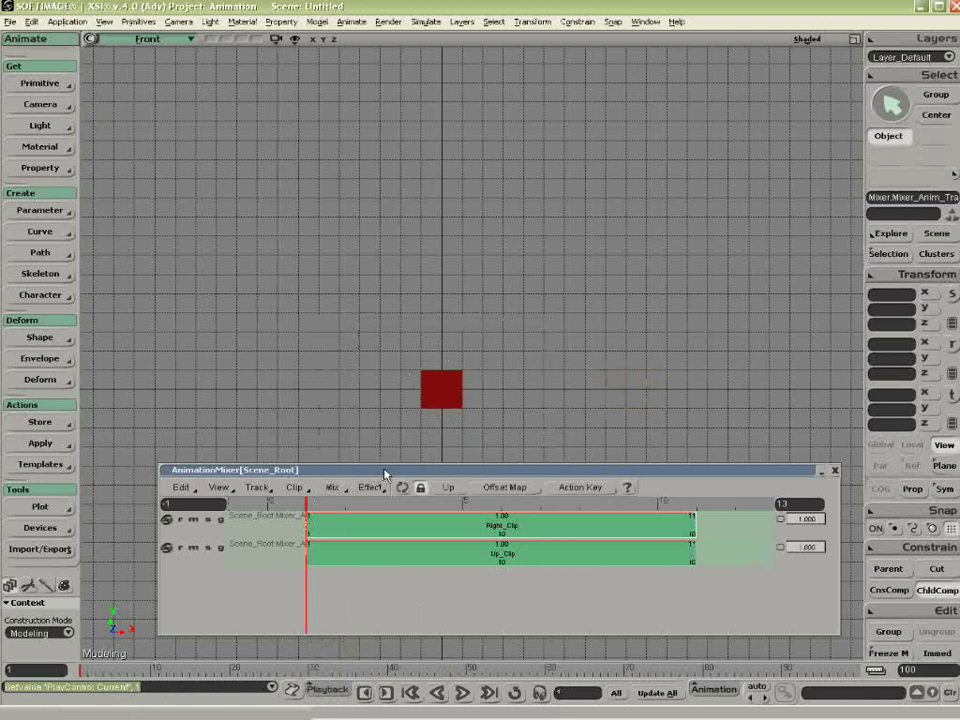
pyautogui.moveTo(385, 473); pyautogui.dragTo(355, 489)
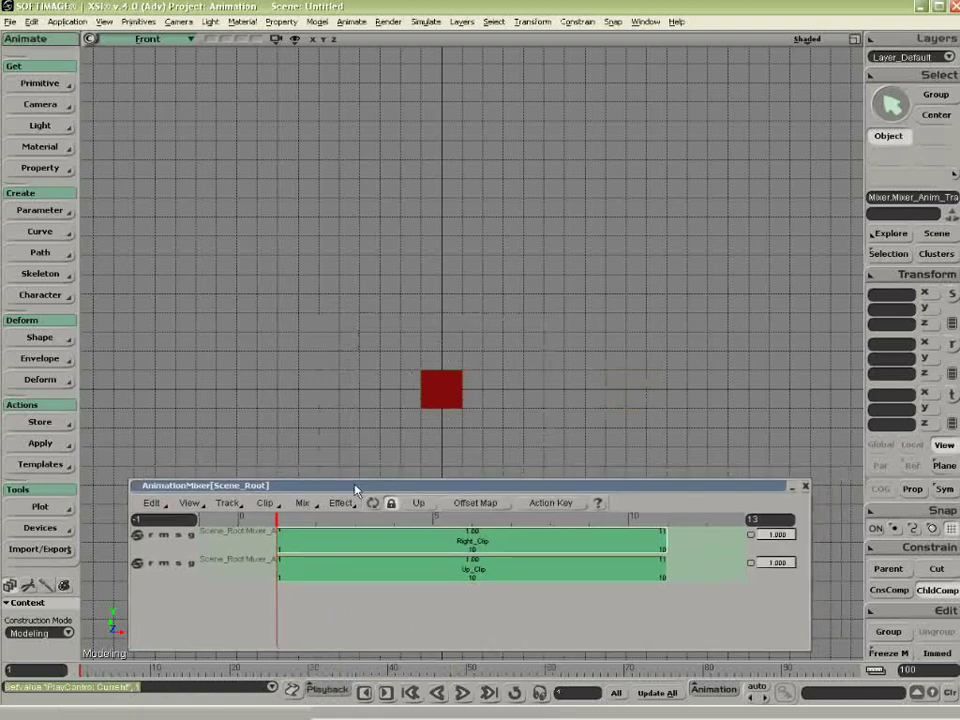
pyautogui.moveTo(290, 522); pyautogui.dragTo(355, 528)
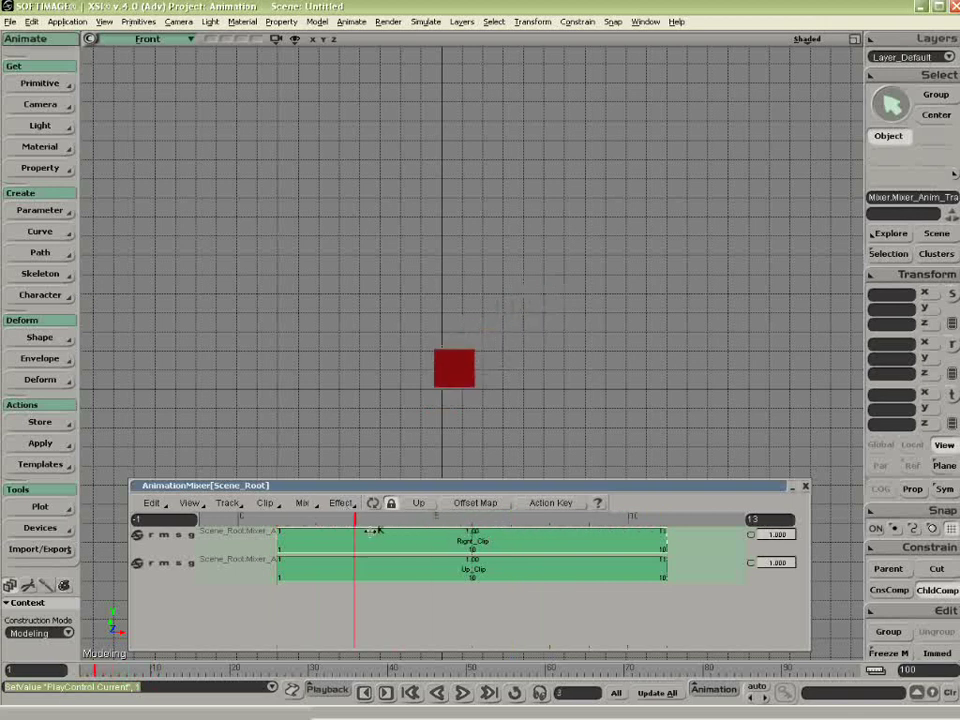
# Make the Right clip's cube_posx curve linear in the Animation Editor, and close the editor
pyautogui.rightClick(447, 541)
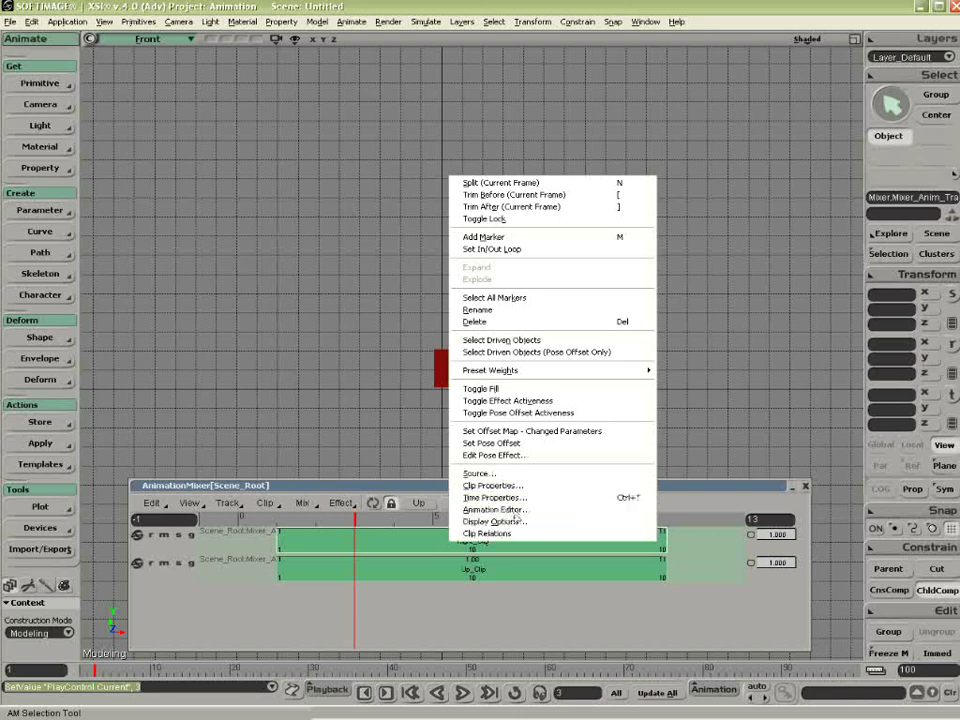
pyautogui.click(508, 509)
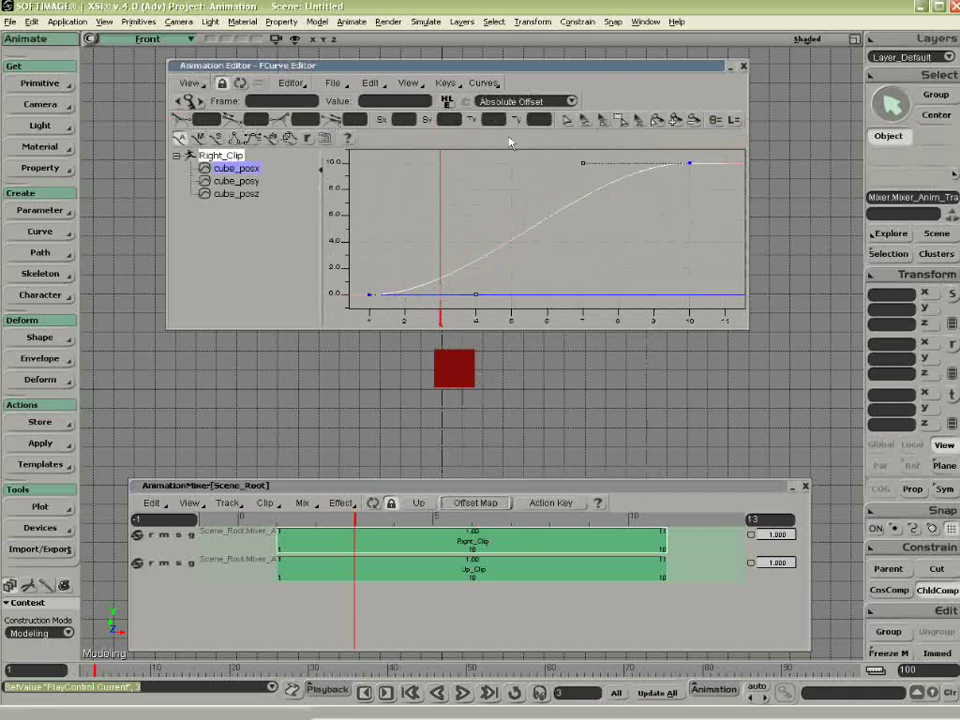
pyautogui.click(236, 139)
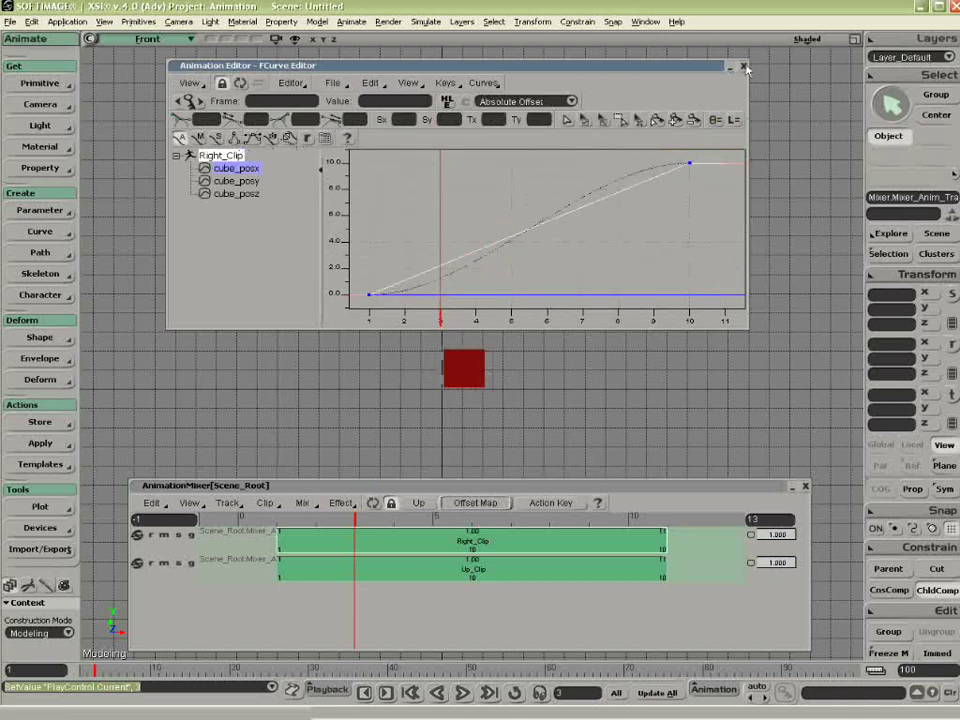
pyautogui.click(743, 67)
# Scrub to frame 11, select the cube and check its local X and Y translation with the Translate tool active
pyautogui.moveTo(284, 519); pyautogui.dragTo(653, 520)
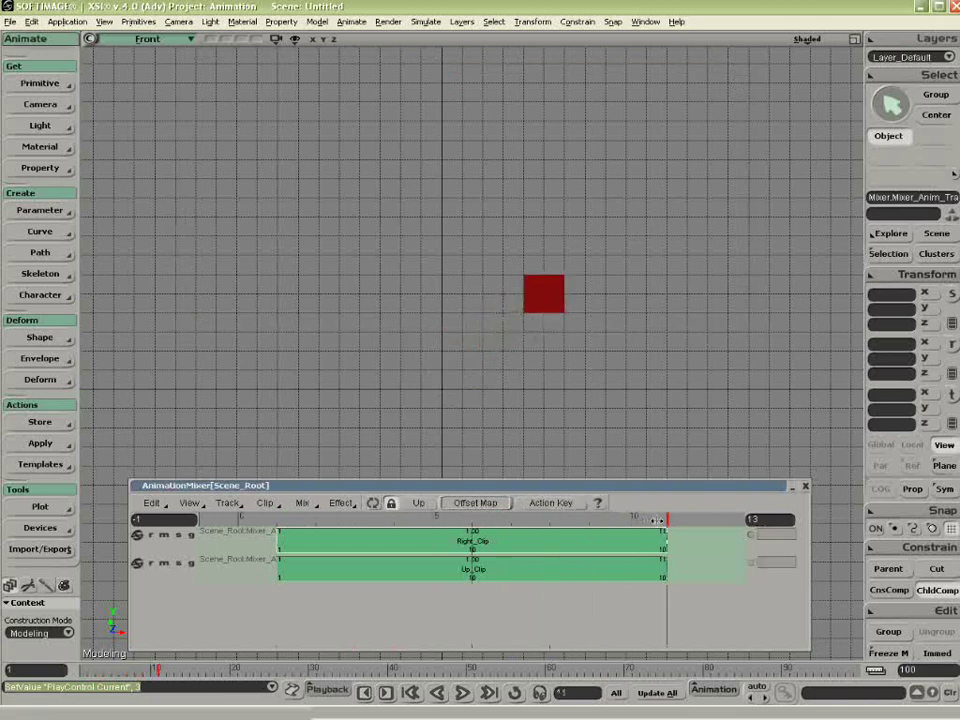
pyautogui.click(550, 302)
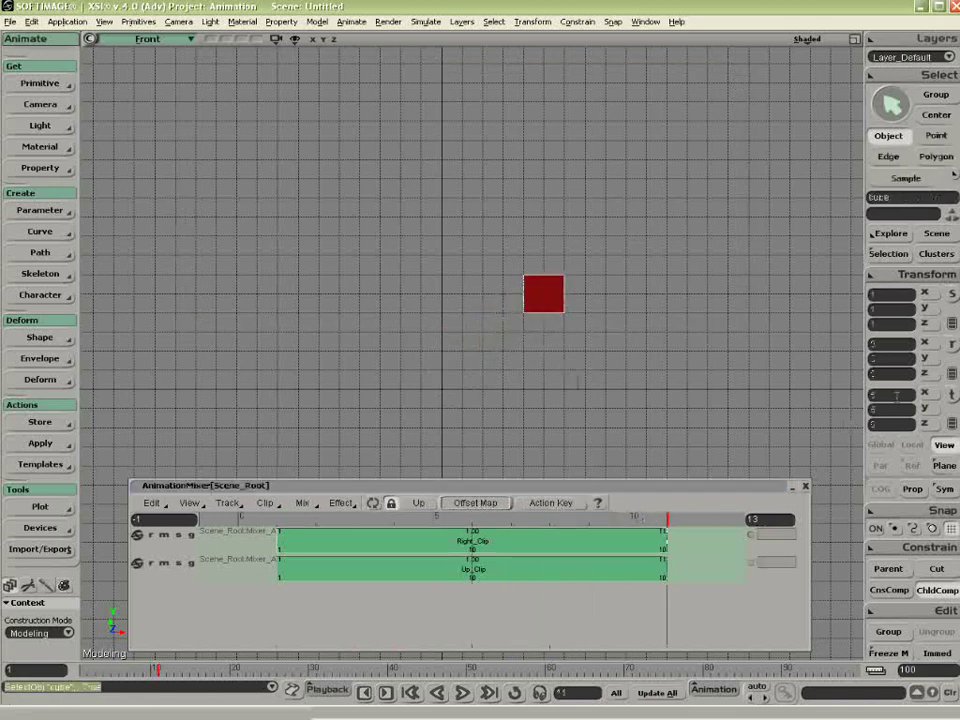
pyautogui.click(875, 409)
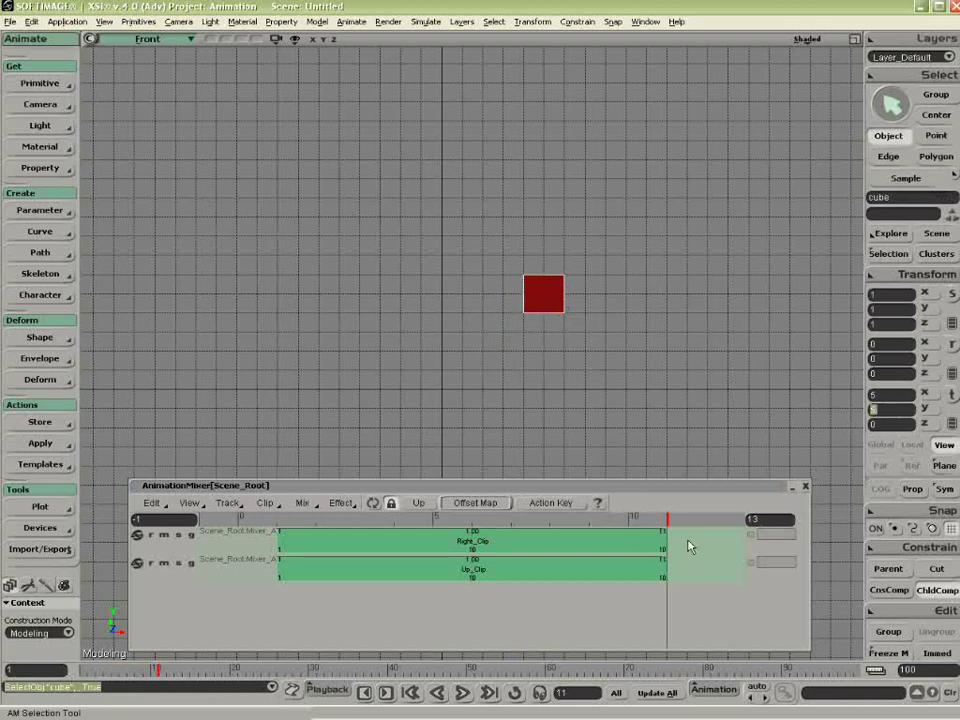
pyautogui.click(952, 395)
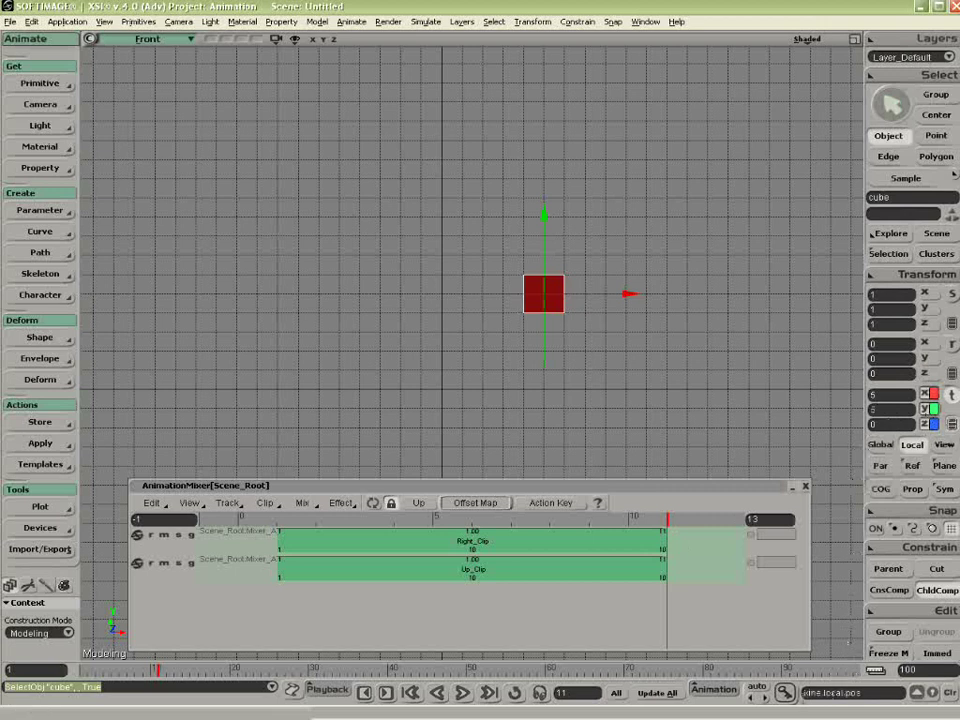
pyautogui.click(931, 410)
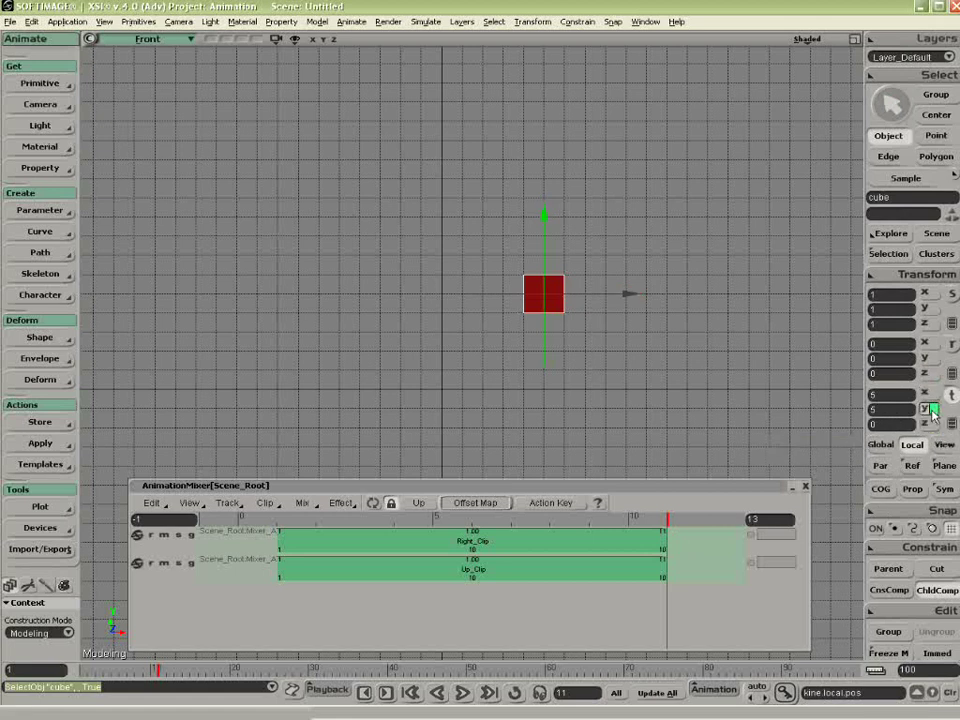
pyautogui.click(950, 418)
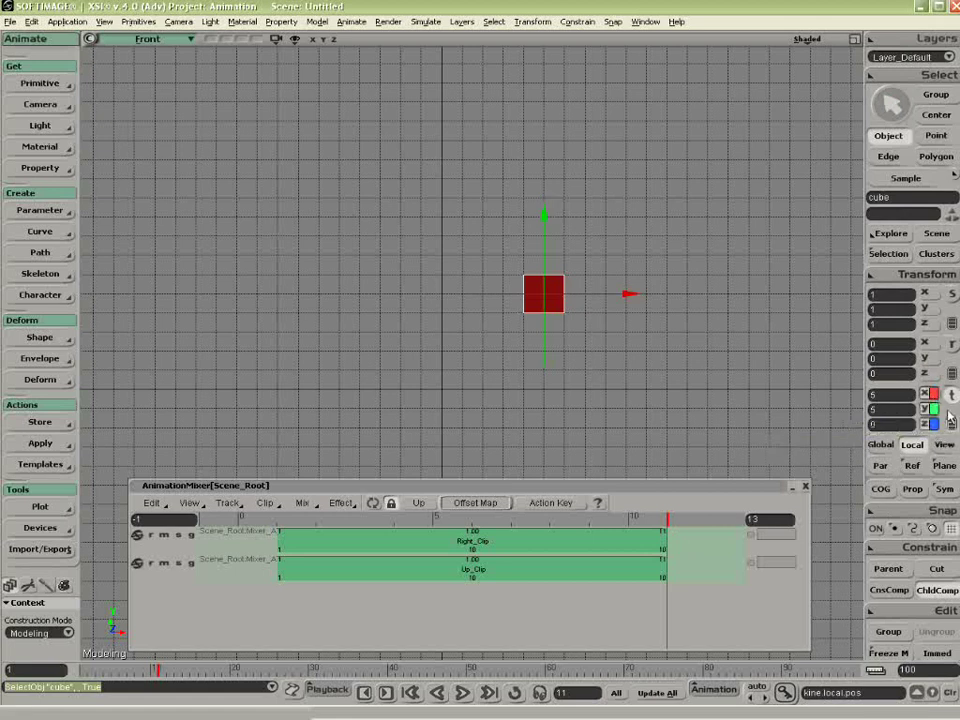
# Open the animation mixer's properties and turn off Normalize for the overlapping Right and Up clips
pyautogui.rightClick(683, 543)
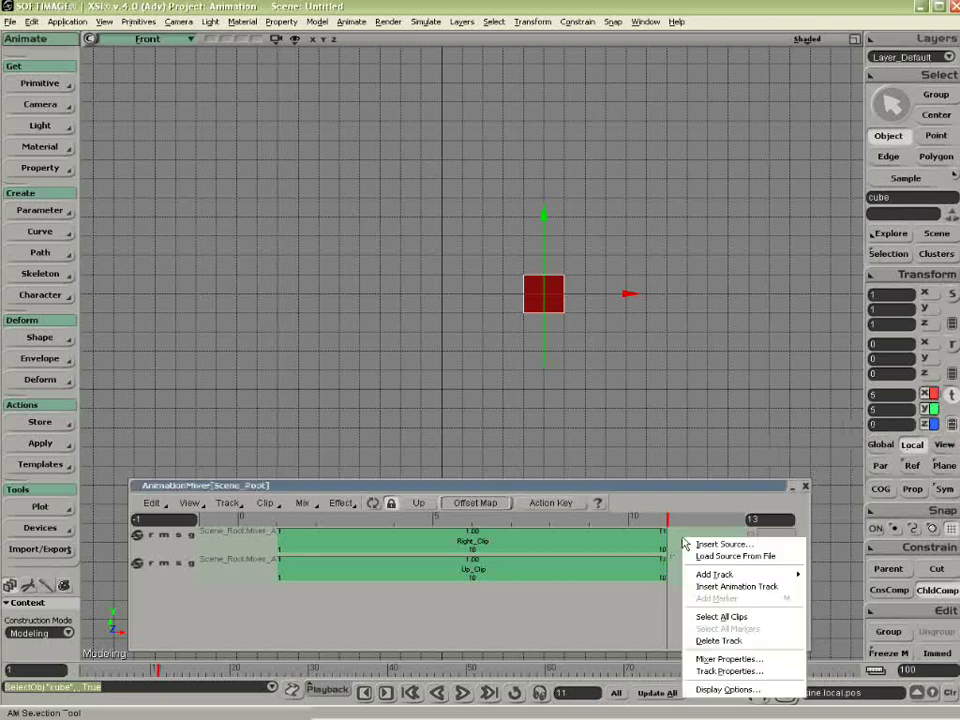
pyautogui.click(726, 660)
pyautogui.moveTo(193, 87); pyautogui.dragTo(229, 91)
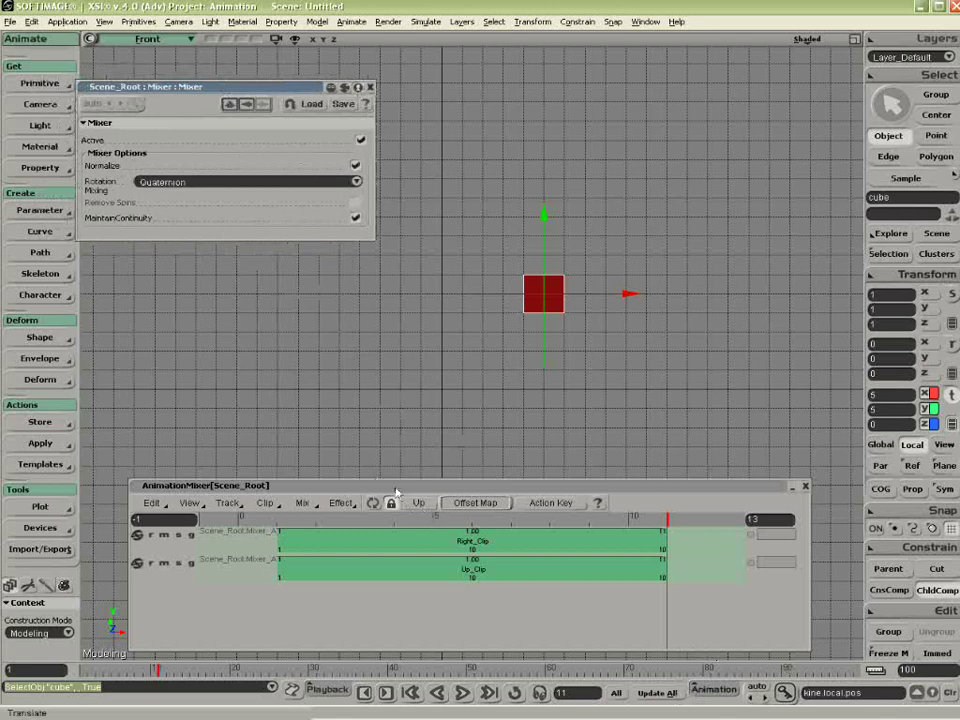
pyautogui.click(418, 537)
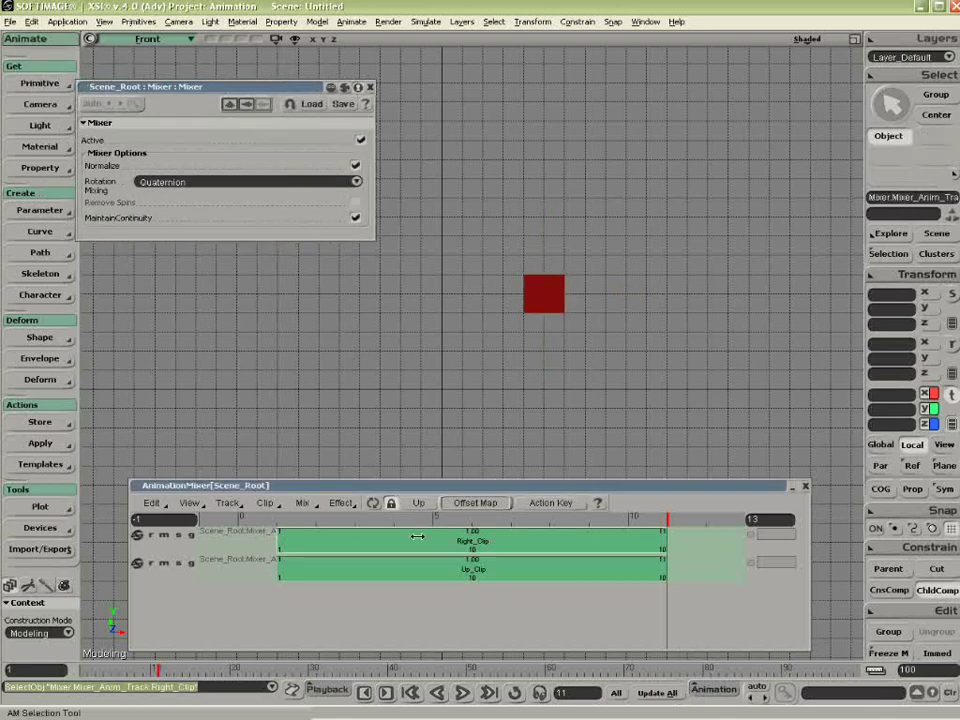
pyautogui.click(419, 571)
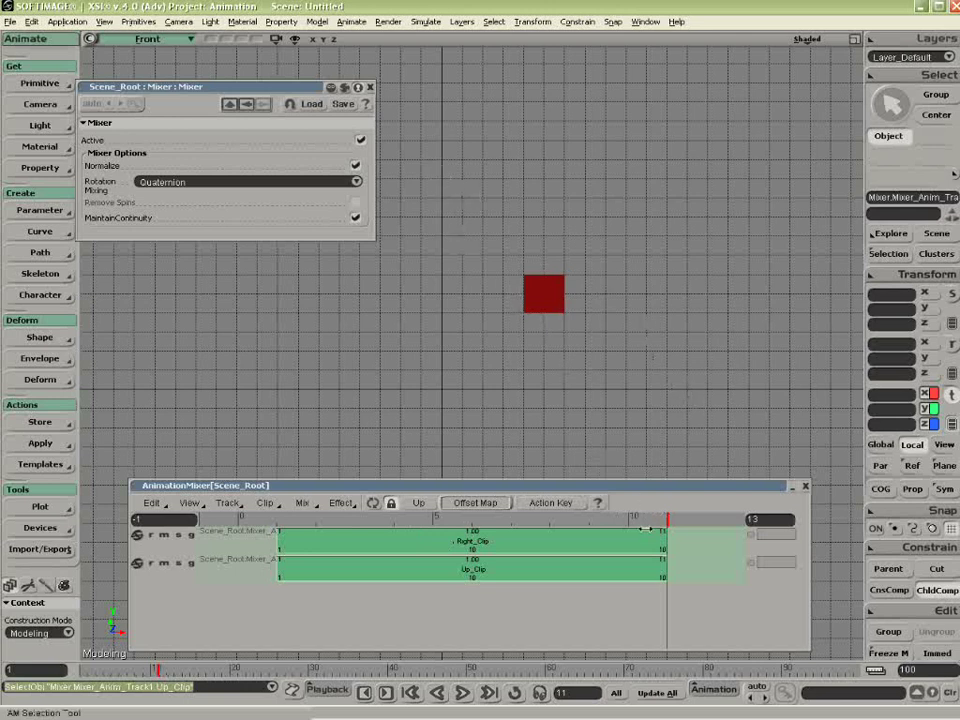
pyautogui.click(355, 166)
# Scrub to frame 11, select the cube to check its local translation, scrub back to frame 6 and turn Normalize back on
pyautogui.moveTo(378, 519); pyautogui.dragTo(660, 526)
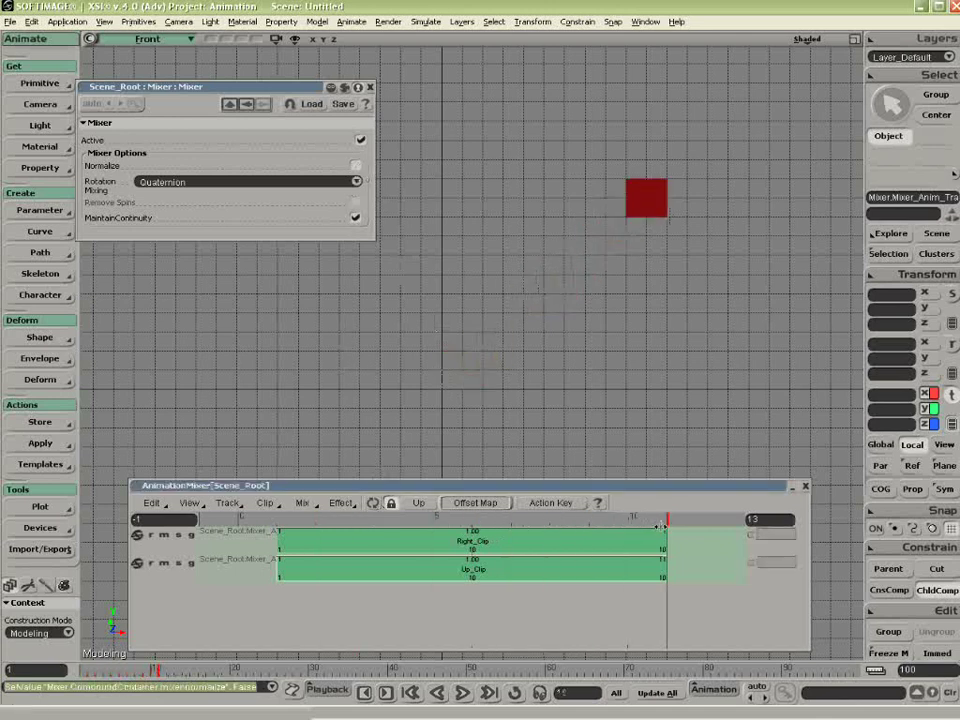
pyautogui.press('space')
pyautogui.click(637, 204)
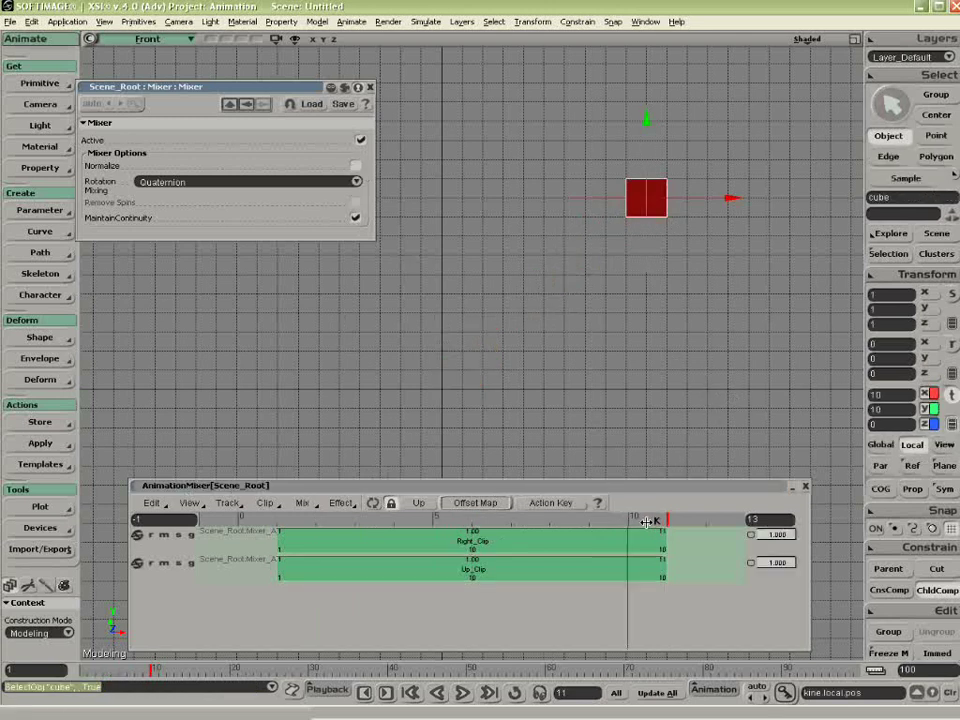
pyautogui.moveTo(655, 520); pyautogui.dragTo(475, 516)
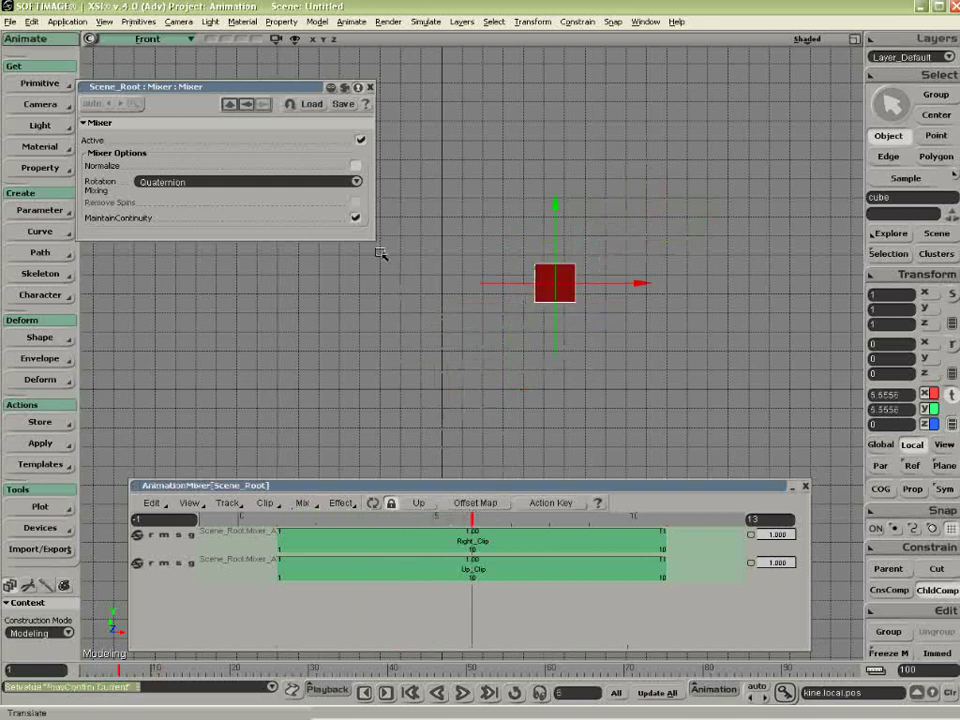
pyautogui.click(355, 165)
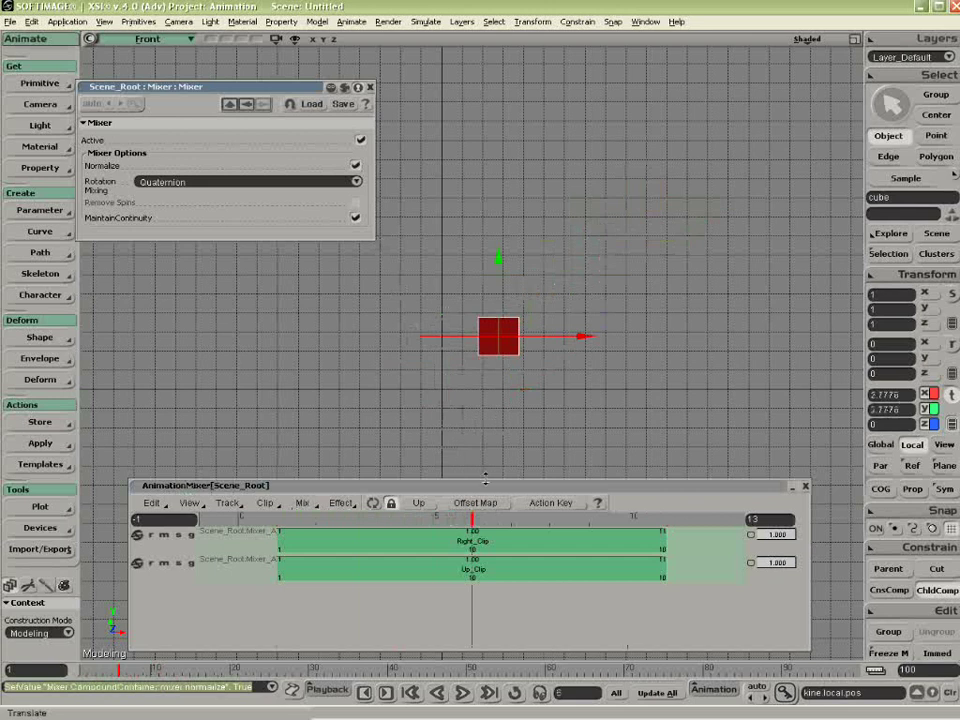
# Deactivate the cube's posy and posz items in the Right clip's properties, and close them
pyautogui.rightClick(510, 532)
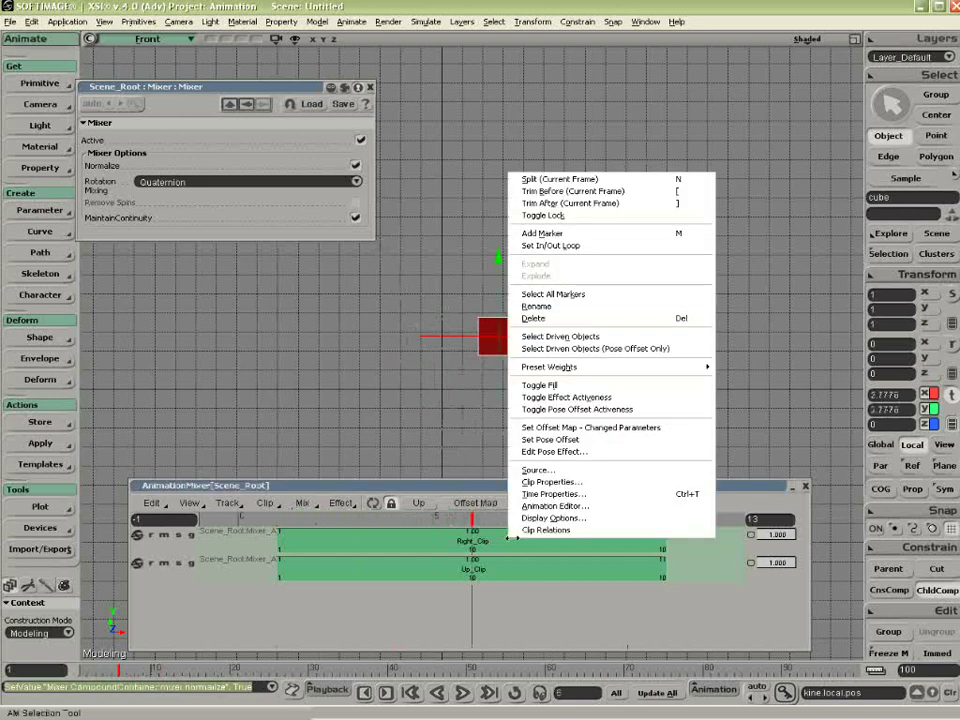
pyautogui.click(540, 482)
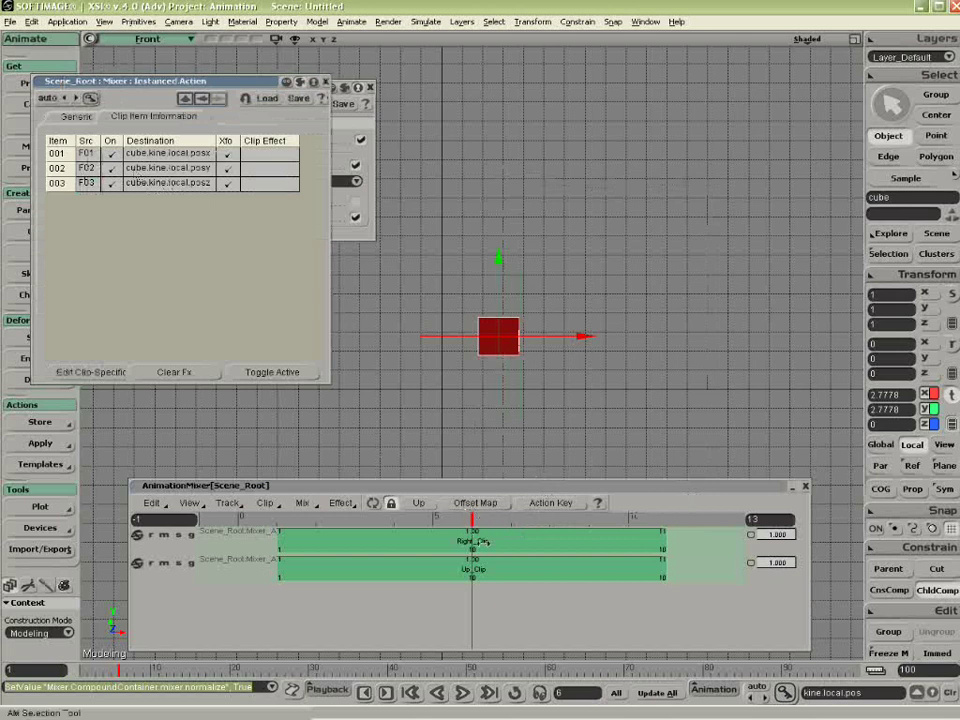
pyautogui.click(114, 169)
pyautogui.click(112, 184)
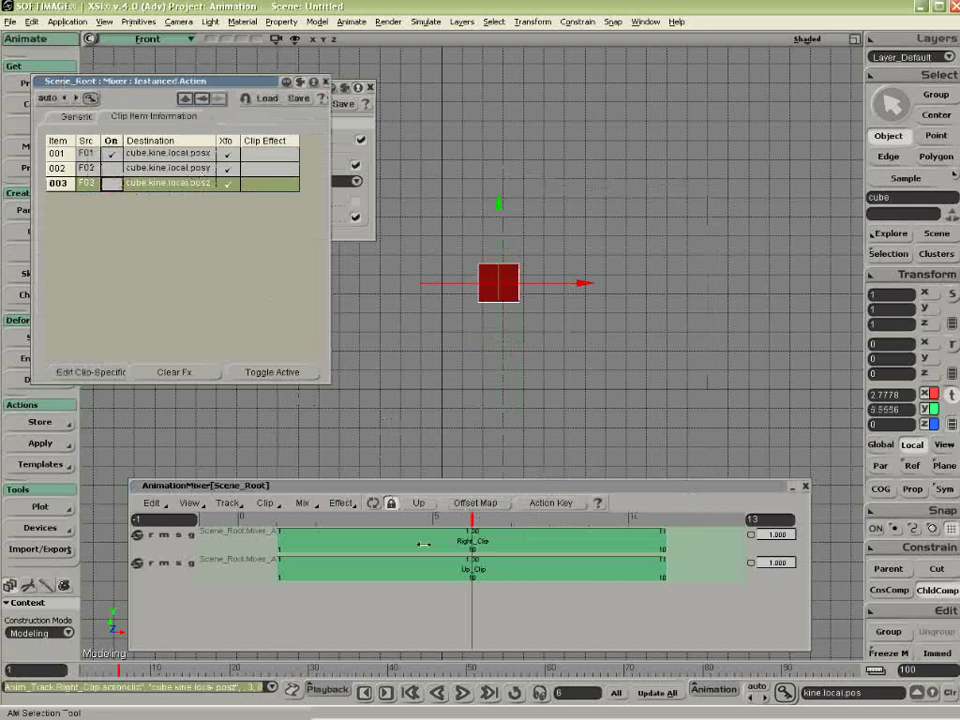
pyautogui.click(326, 83)
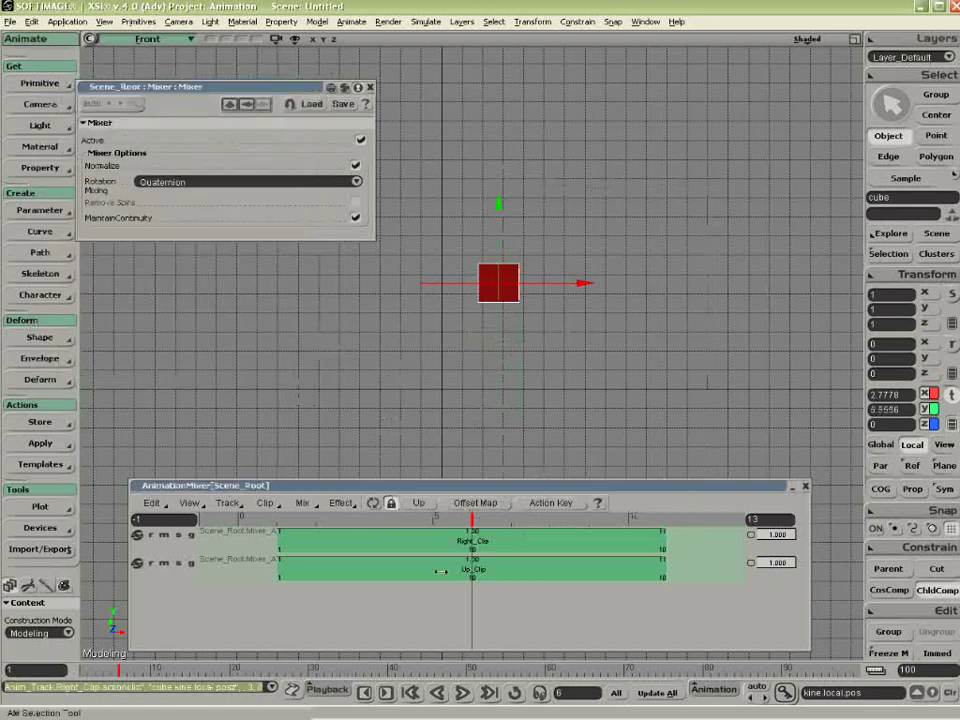
# Deactivate the cube's posx and posz items in the Up clip's properties, and close them
pyautogui.rightClick(470, 565)
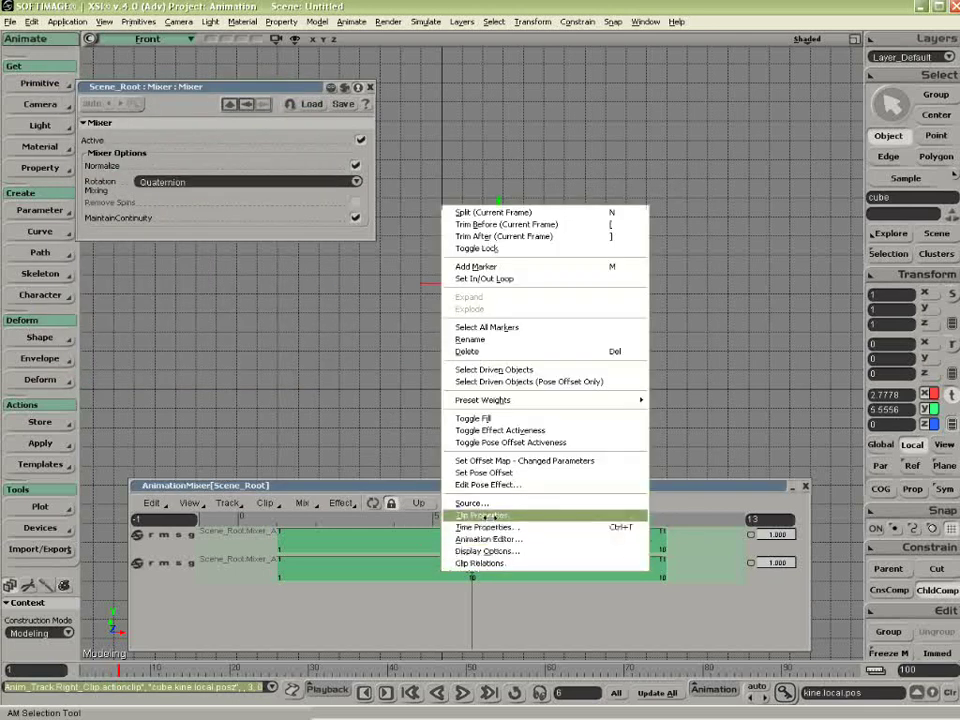
pyautogui.click(485, 515)
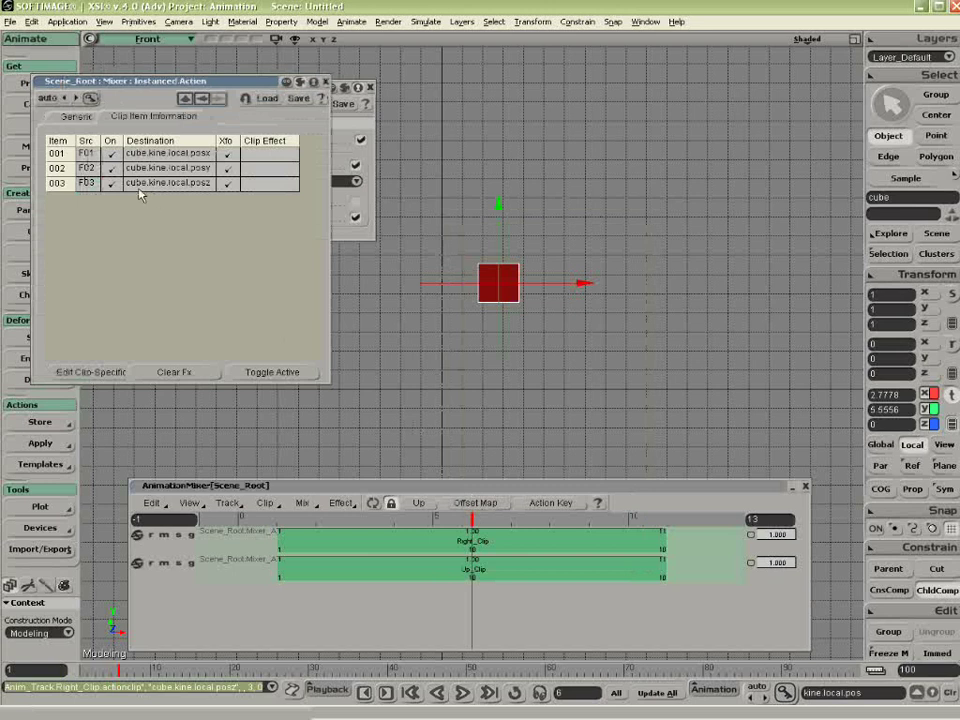
pyautogui.click(111, 154)
pyautogui.click(112, 184)
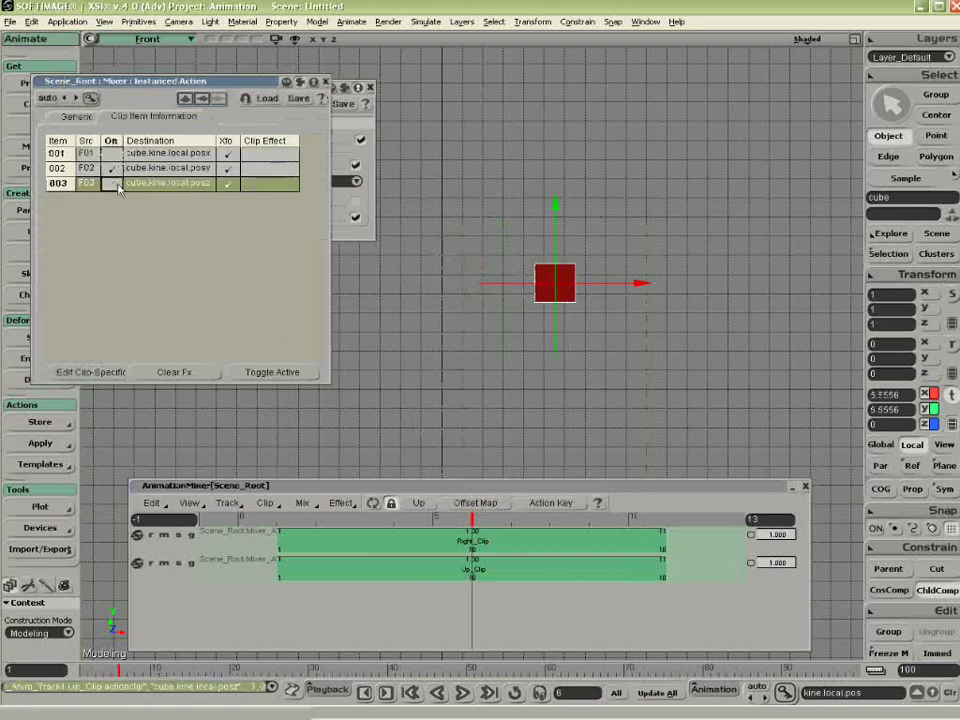
pyautogui.click(326, 84)
# Preview the combined motion to frame 11 and back to frame 6, and try changing both clips' weights
pyautogui.moveTo(472, 519); pyautogui.dragTo(654, 515)
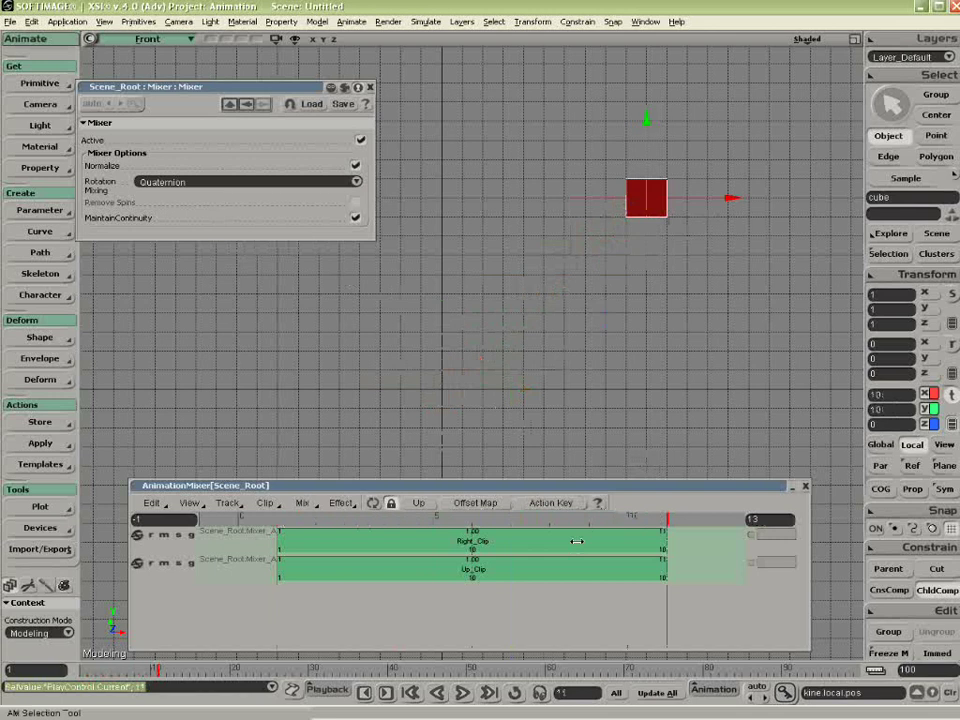
pyautogui.press('v')
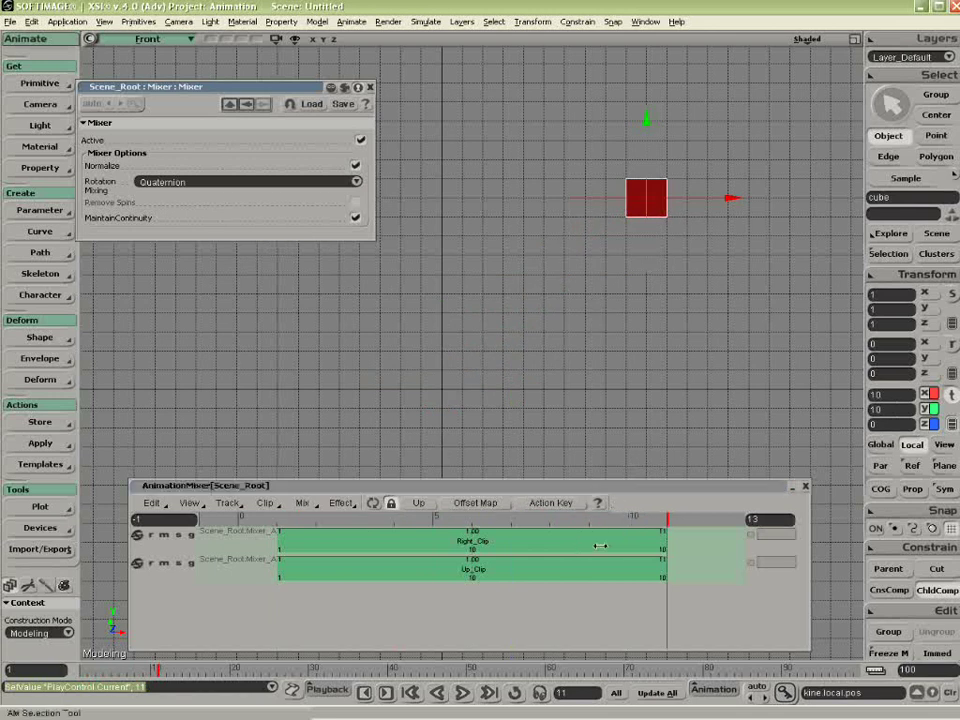
pyautogui.moveTo(568, 519); pyautogui.dragTo(467, 517)
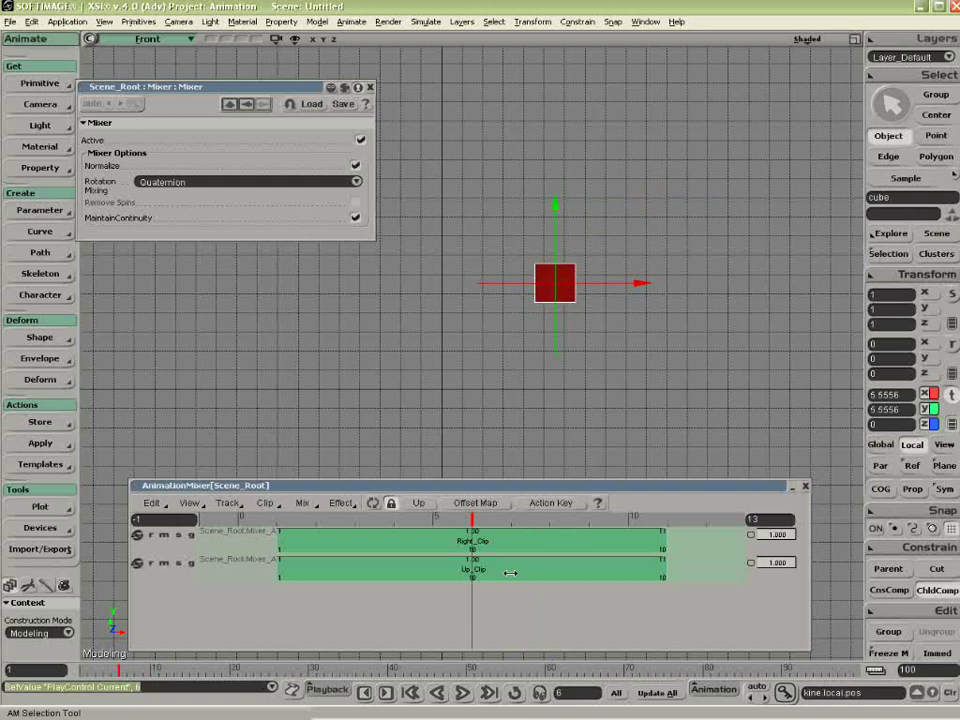
pyautogui.moveTo(791, 534); pyautogui.dragTo(821, 568)
# Reactivate the cube's posy and posz items in the Right clip's properties
pyautogui.rightClick(560, 544)
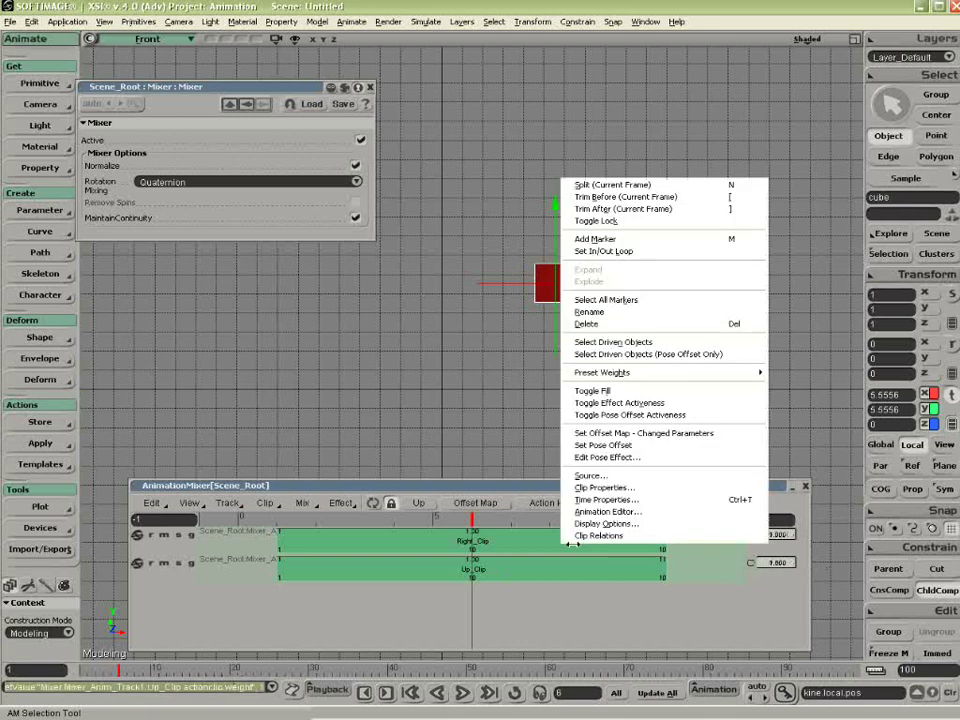
pyautogui.click(600, 488)
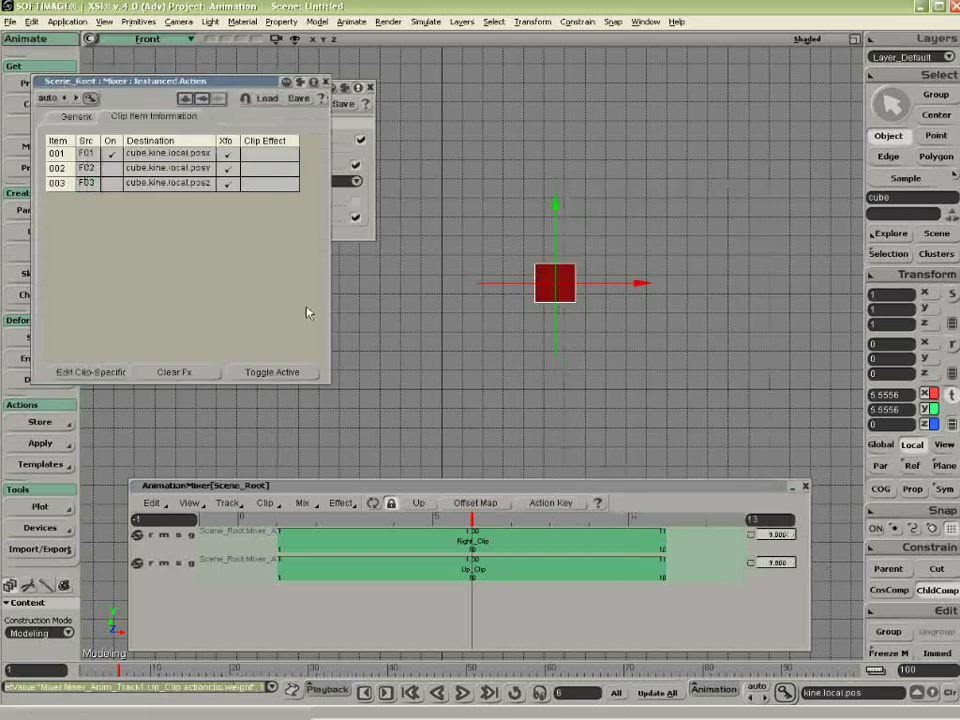
pyautogui.click(112, 170)
pyautogui.click(114, 184)
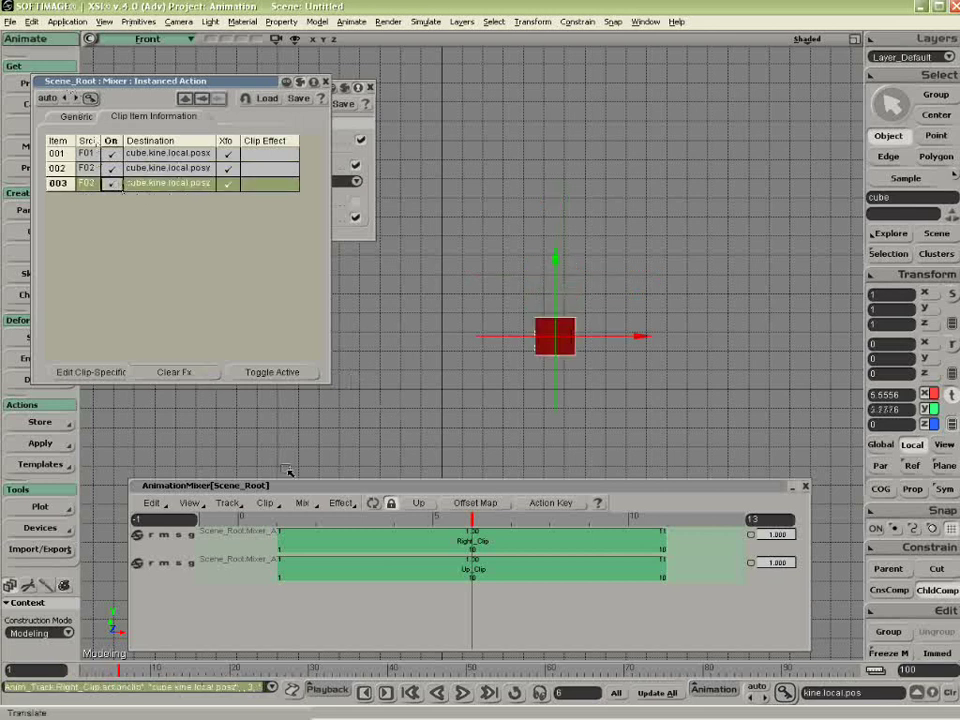
# Reactivate the cube's posx and posz items for the Up clip, and close the clip properties
pyautogui.click(398, 572)
pyautogui.click(111, 154)
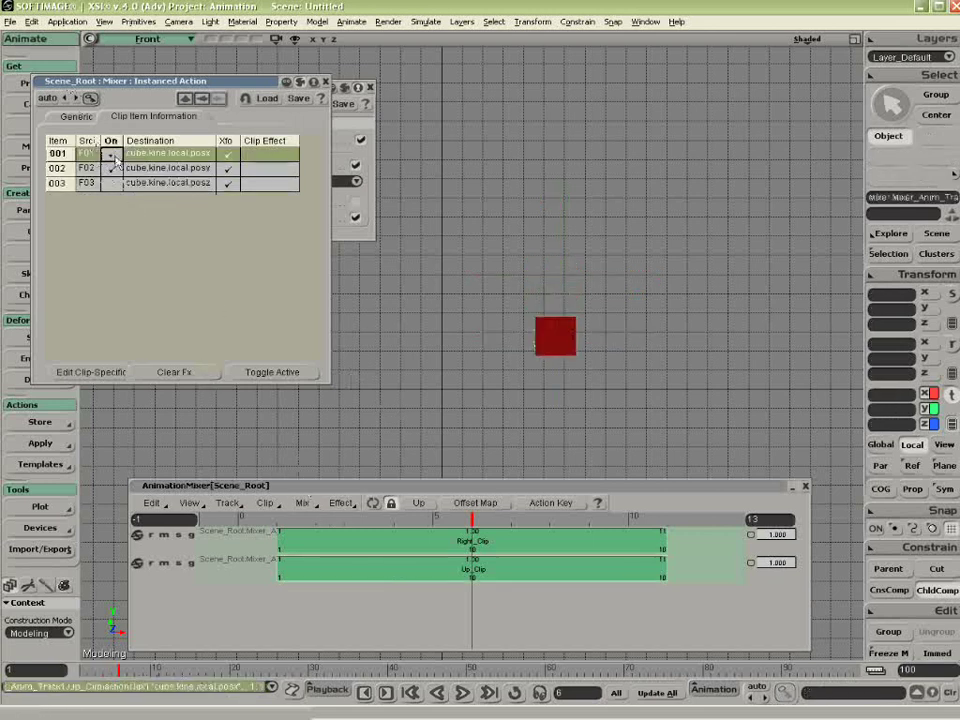
pyautogui.click(111, 183)
pyautogui.click(326, 82)
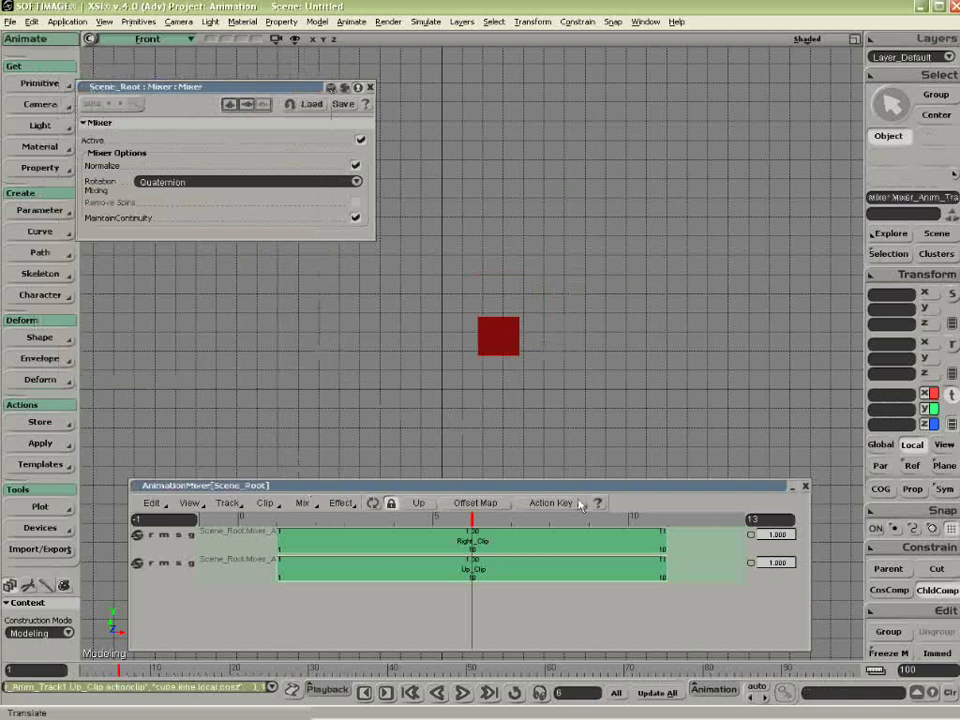
# Set the Up clip's weight to 0, scrub to frames 11 and 10, and select the cube to check its translation
pyautogui.moveTo(790, 539); pyautogui.dragTo(755, 566)
pyautogui.moveTo(472, 518); pyautogui.dragTo(659, 526)
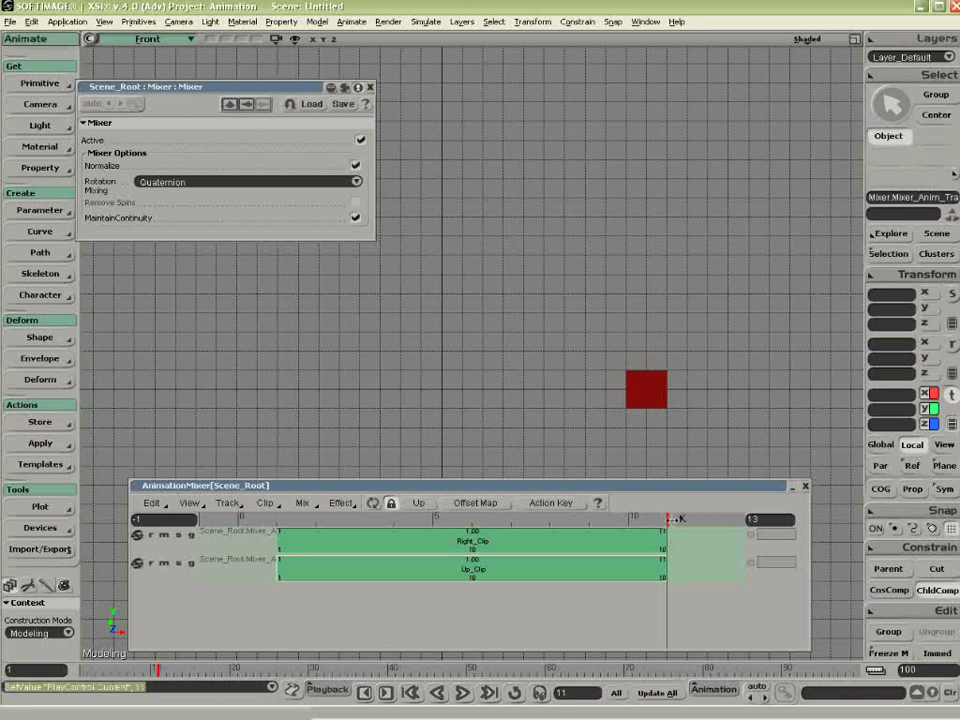
pyautogui.moveTo(668, 518); pyautogui.dragTo(630, 518)
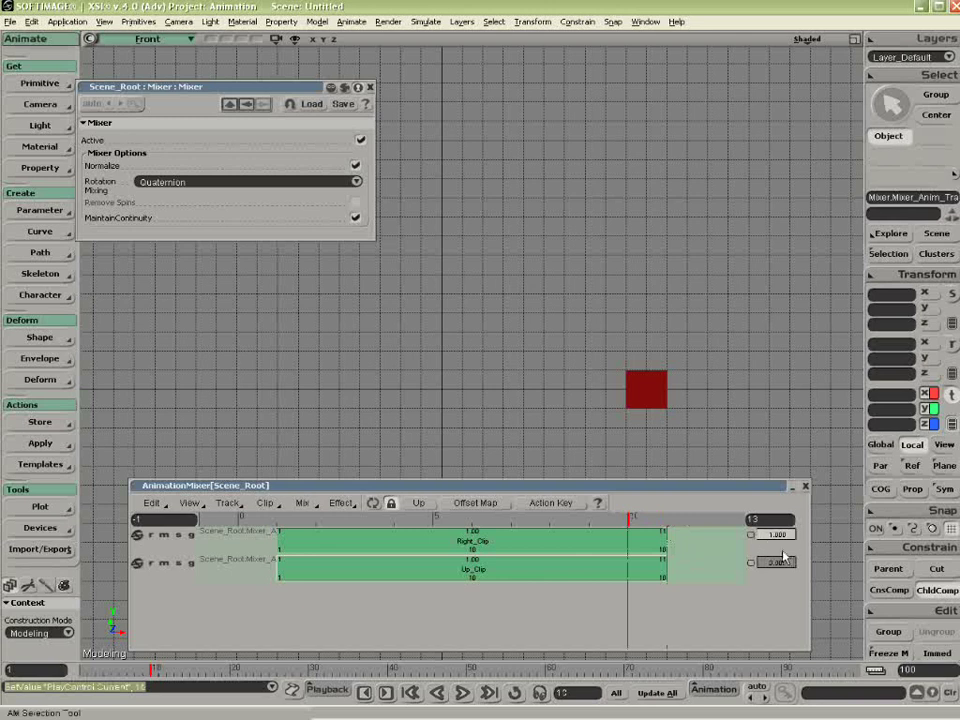
pyautogui.click(650, 402)
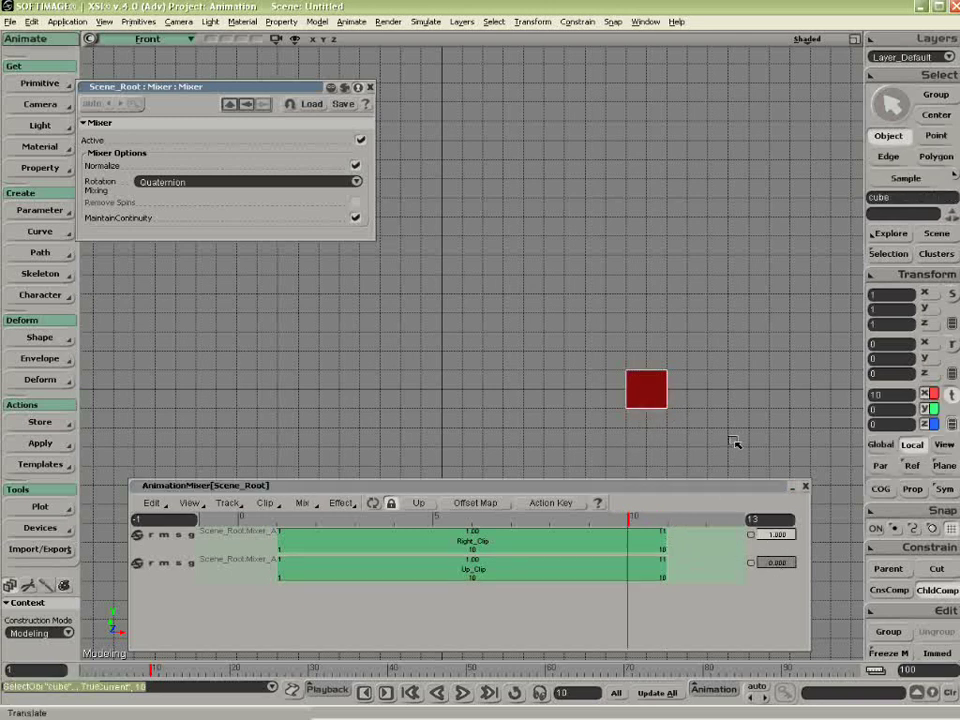
# Select the Right clip and close the mixer properties with Normalize left on
pyautogui.click(503, 540)
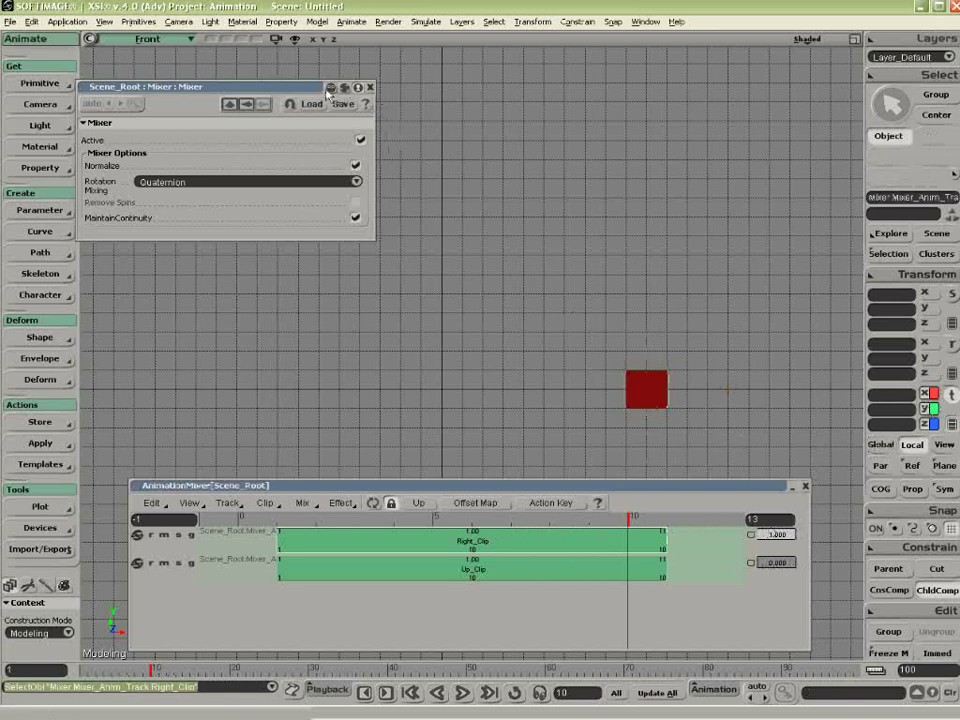
pyautogui.moveTo(304, 91); pyautogui.dragTo(289, 92)
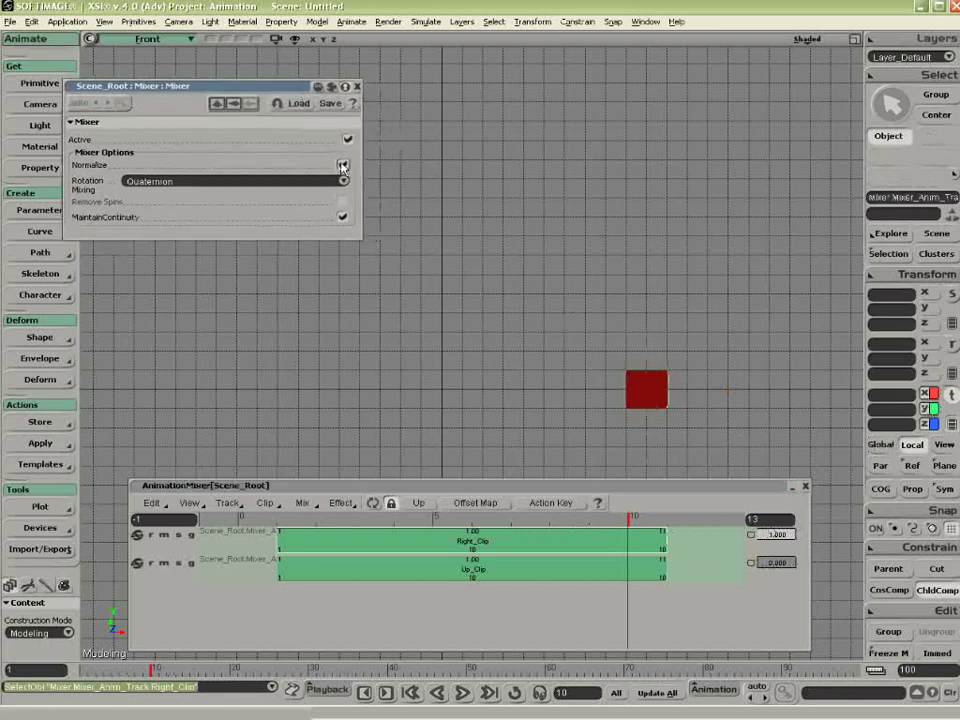
pyautogui.click(343, 166)
pyautogui.click(357, 88)
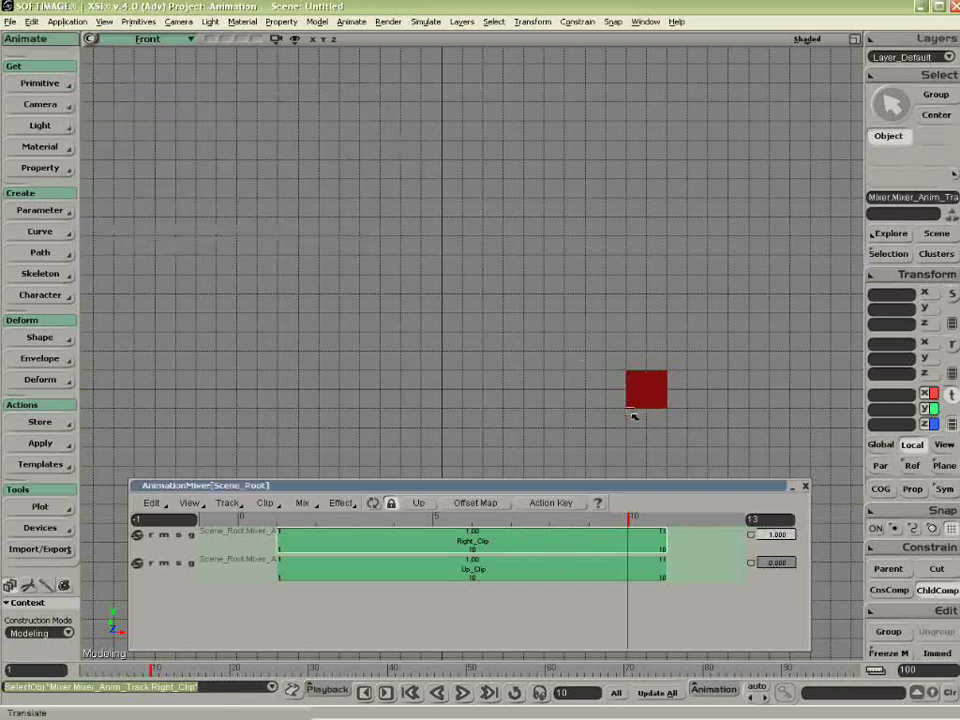
# Set the Up clip's weight to 1 and scrub back through frame 6 to frame 1
pyautogui.moveTo(768, 567); pyautogui.dragTo(801, 568)
pyautogui.press('v')
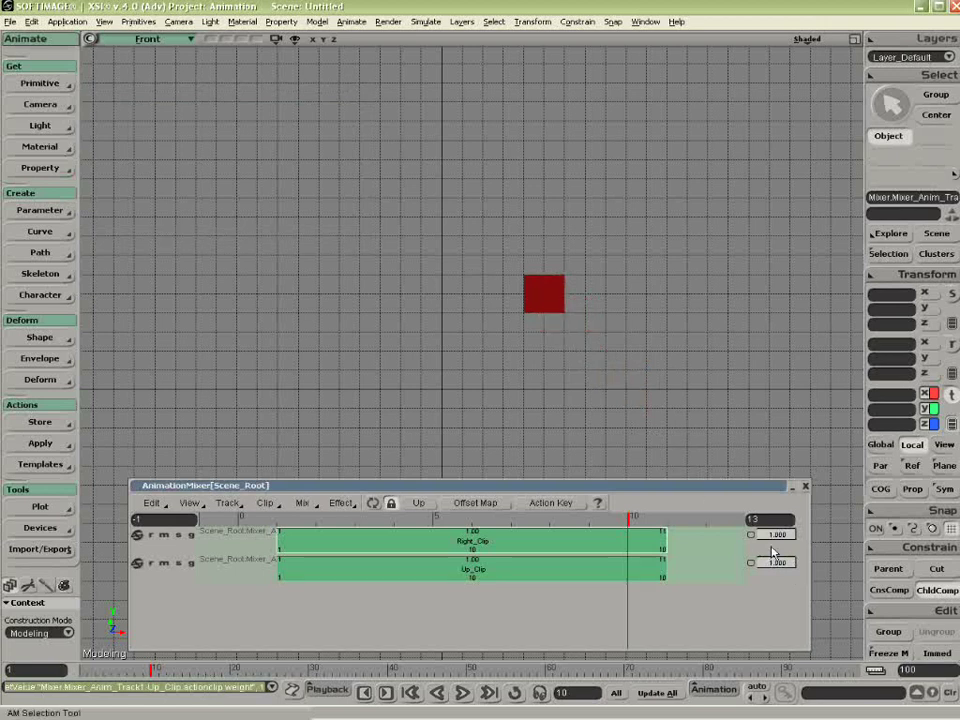
pyautogui.moveTo(580, 521); pyautogui.dragTo(458, 515)
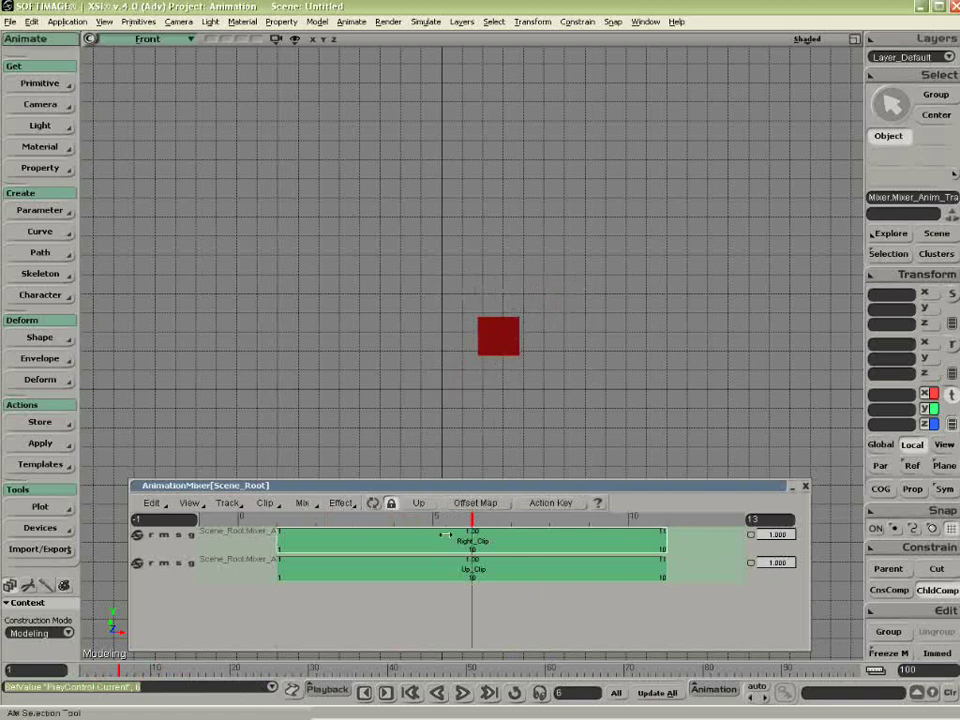
pyautogui.moveTo(470, 517); pyautogui.dragTo(277, 517)
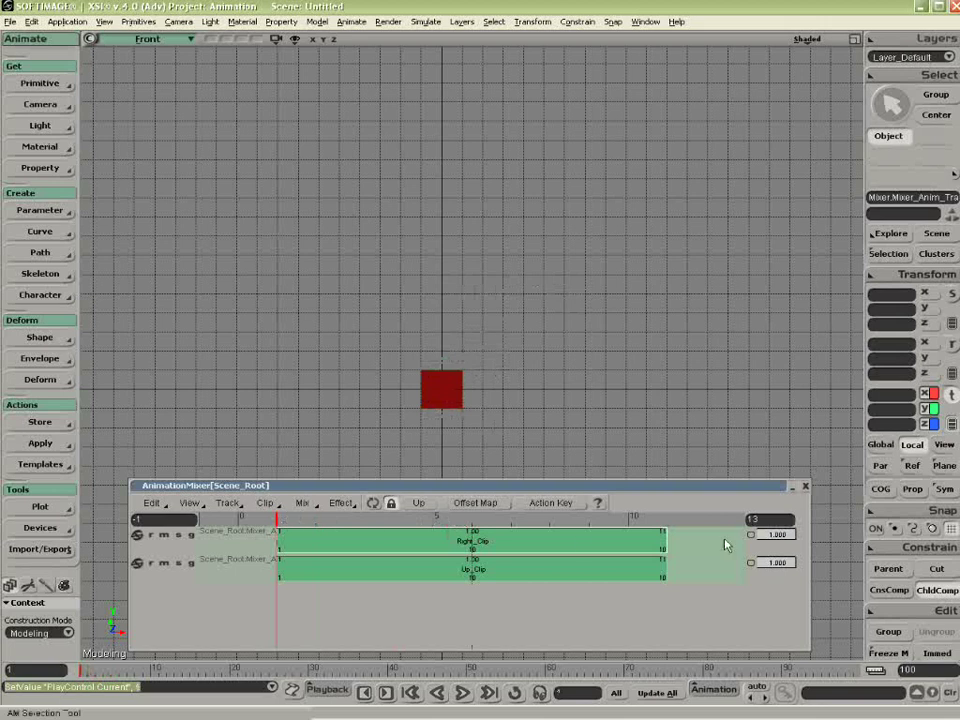
# At frame 1, set the Right clip's weight to 0, key both clips' weights, and scrub to frame 5
pyautogui.moveTo(790, 534); pyautogui.dragTo(754, 538)
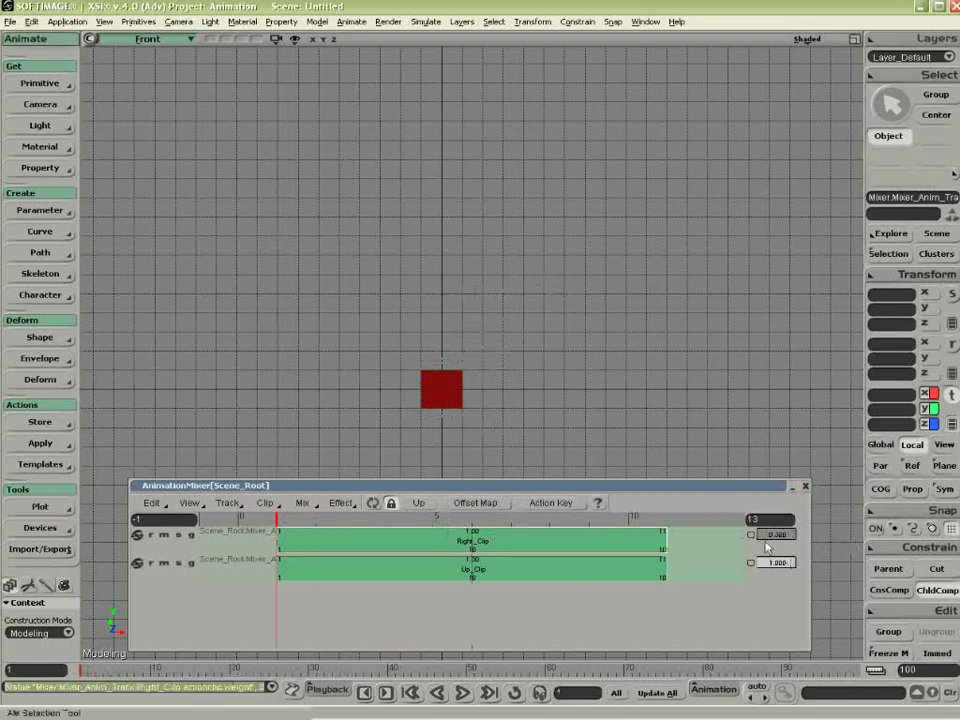
pyautogui.click(752, 535)
pyautogui.click(751, 563)
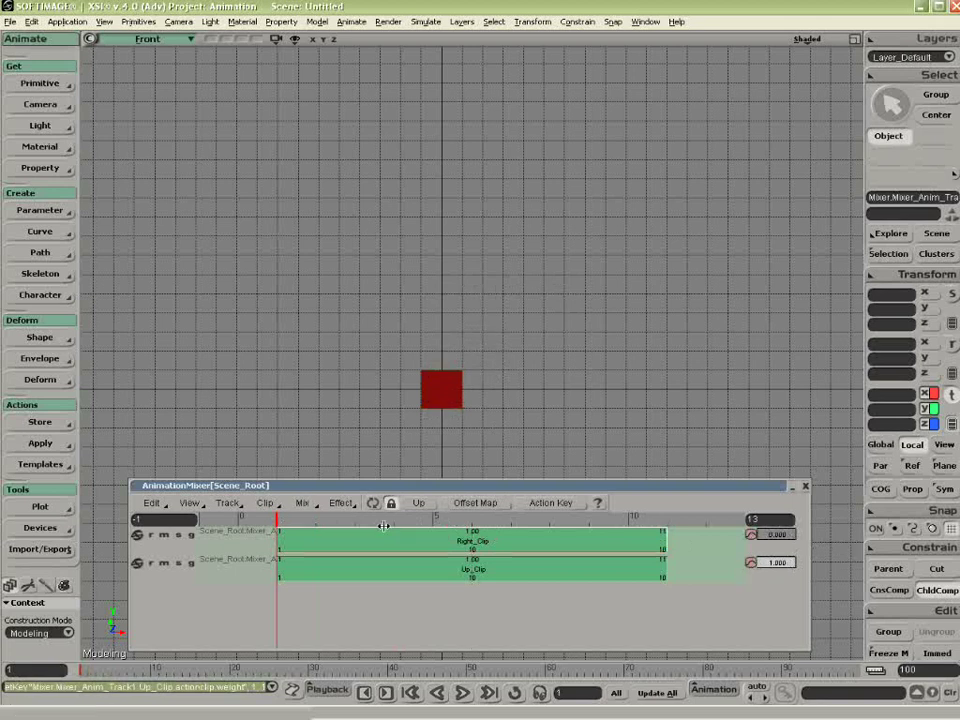
pyautogui.moveTo(376, 519); pyautogui.dragTo(432, 519)
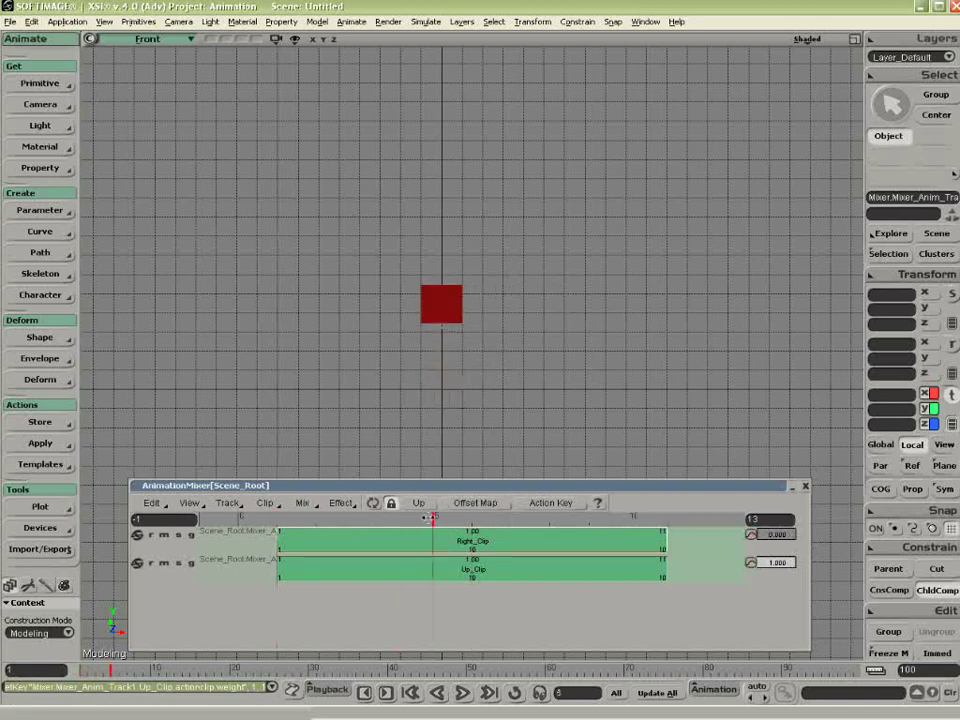
# Key the Right and Up clips' weights at frame 5 and scrub to frame 10
pyautogui.click(750, 536)
pyautogui.click(752, 563)
pyautogui.moveTo(434, 519); pyautogui.dragTo(634, 521)
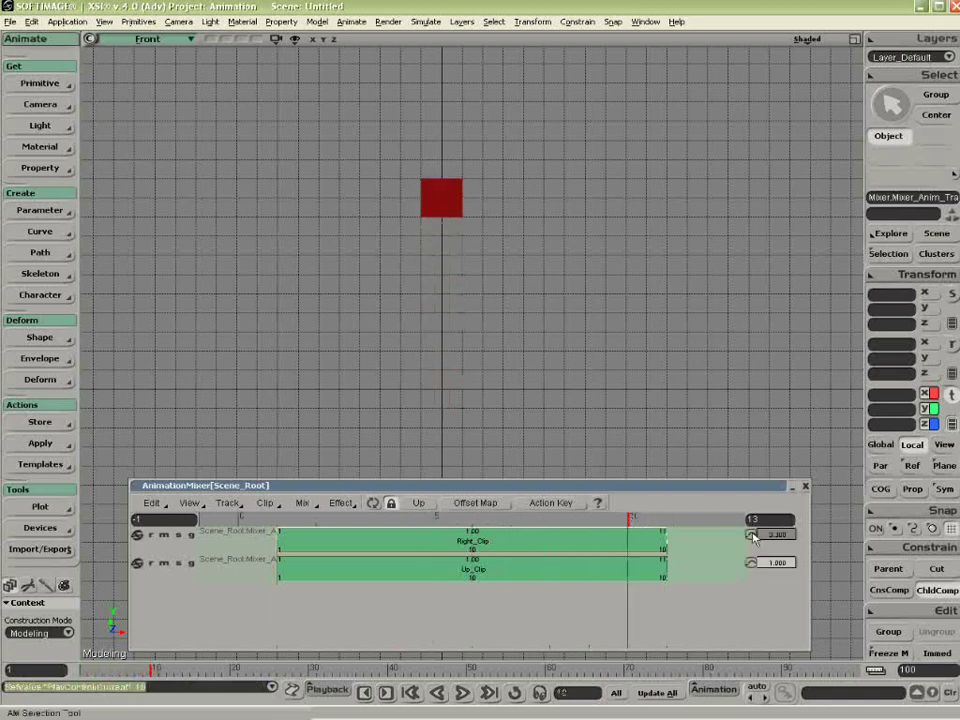
# At frame 10, set the Right clip's weight to 1 and the Up clip's to 0, key both, and scrub the blend to frame 11
pyautogui.moveTo(758, 535); pyautogui.dragTo(748, 567)
pyautogui.click(751, 564)
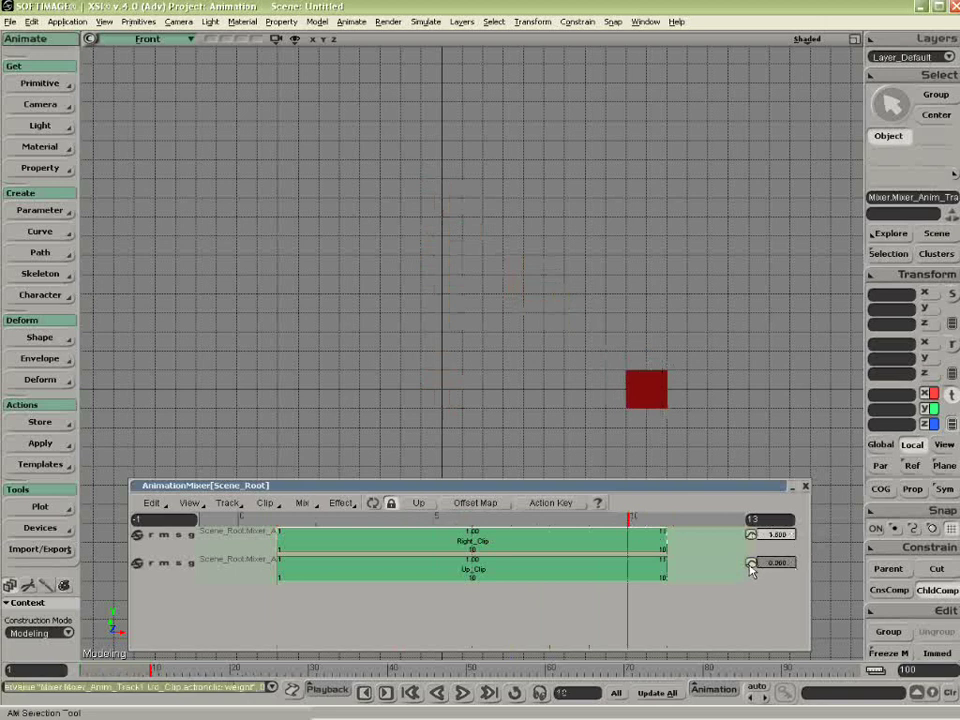
pyautogui.moveTo(440, 520); pyautogui.dragTo(665, 535)
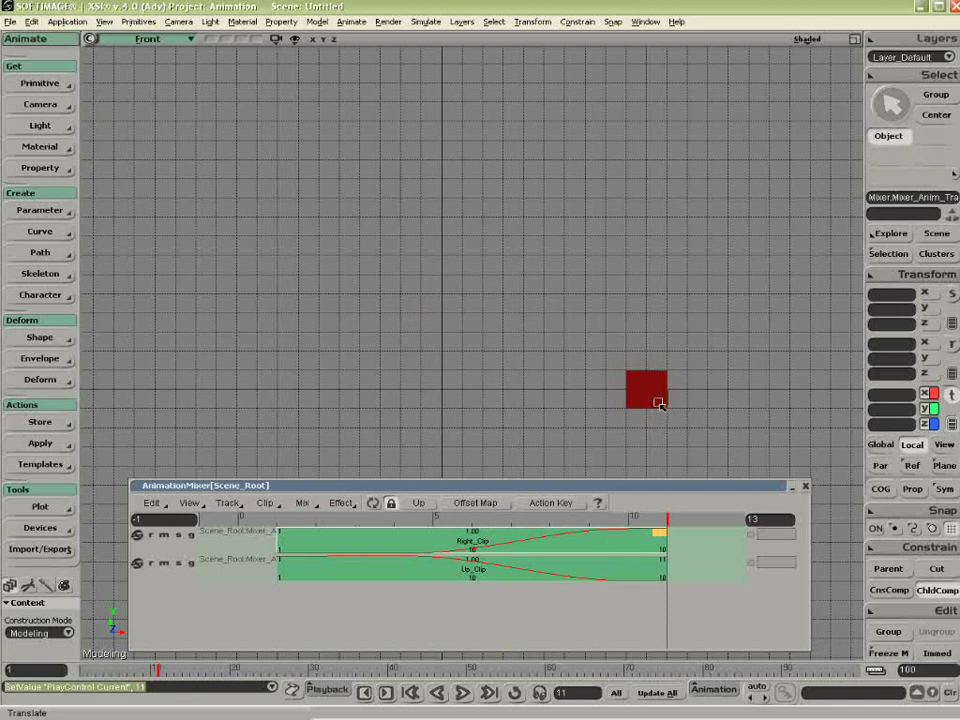
# Return to frame 10, key the Up clip's weight again, and examine its weight curve in the Animation Editor before closing it
pyautogui.moveTo(668, 521); pyautogui.dragTo(632, 521)
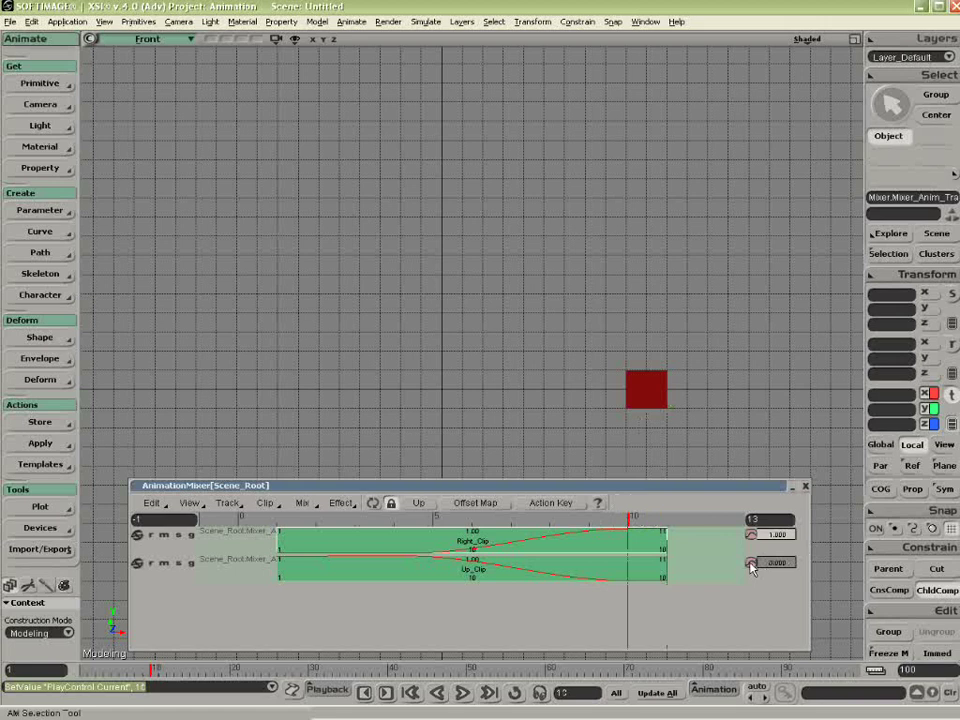
pyautogui.click(751, 566)
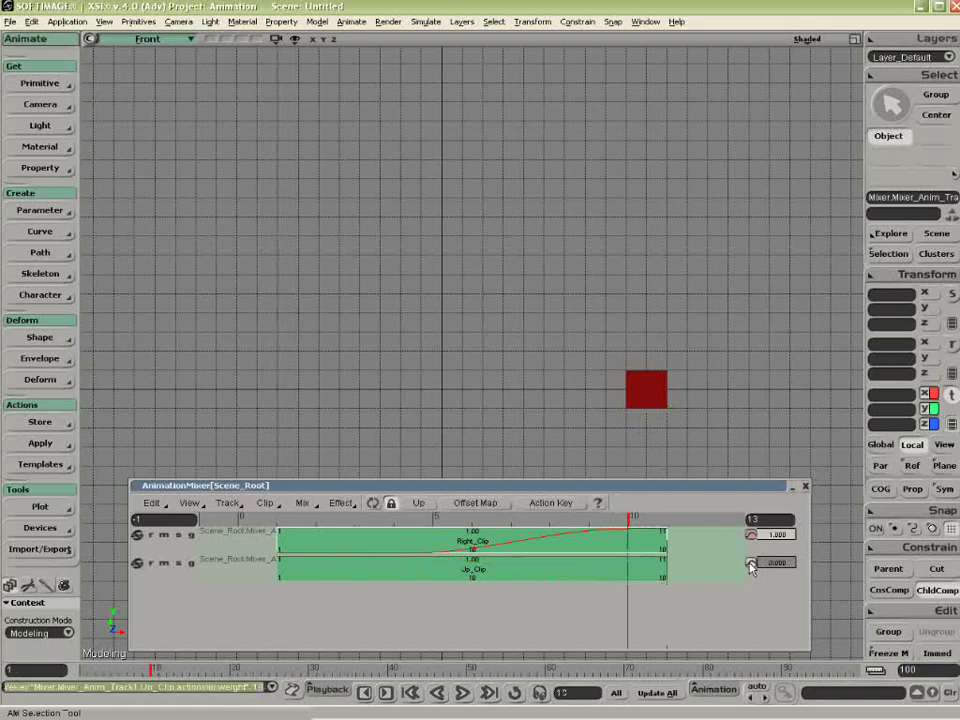
pyautogui.rightClick(751, 566)
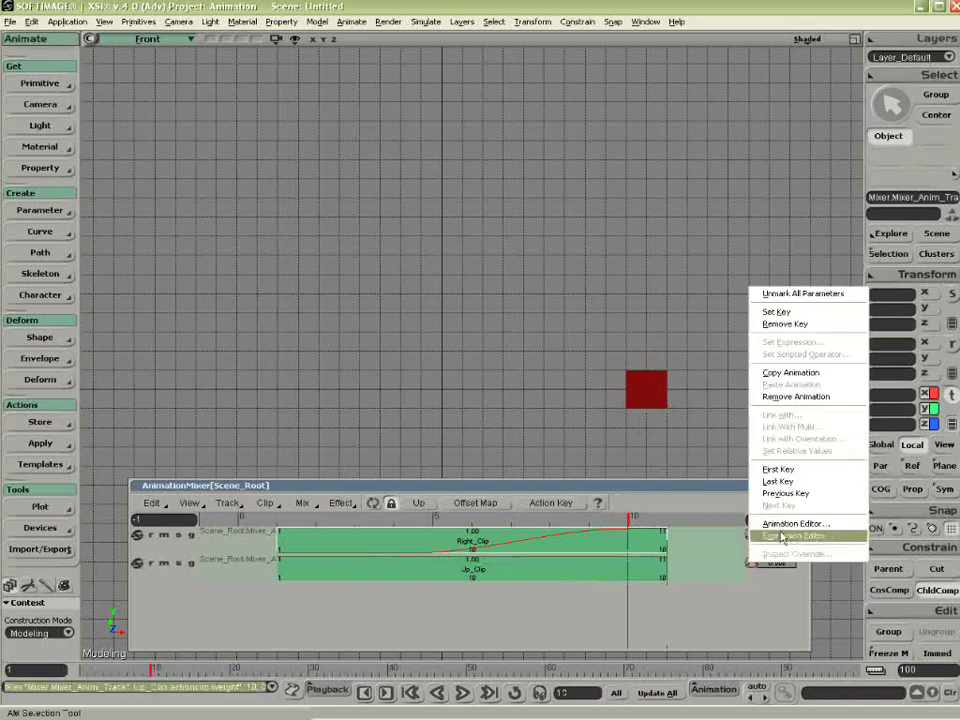
pyautogui.click(783, 527)
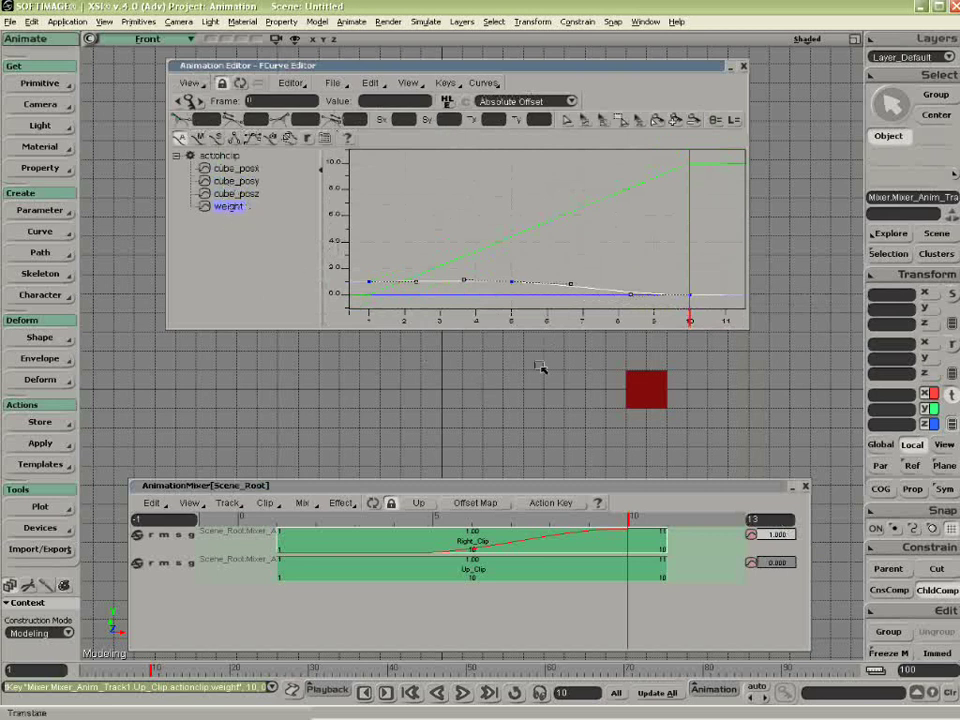
pyautogui.click(742, 67)
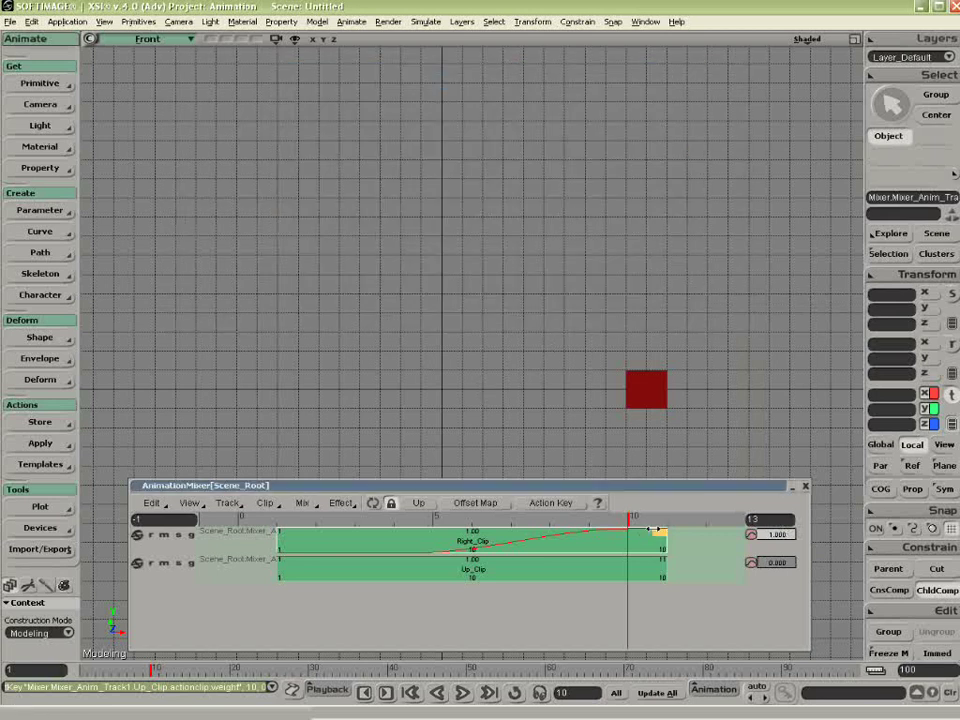
# Scrub the blend, set and key the Up clip's weight at 1 on frame 10, and scrub back to frame 5
pyautogui.moveTo(628, 518)
pyautogui.mouseDown()
pyautogui.moveTo(317, 518)
pyautogui.moveTo(649, 520)
pyautogui.moveTo(628, 520)
pyautogui.moveTo(643, 533)
pyautogui.mouseUp()
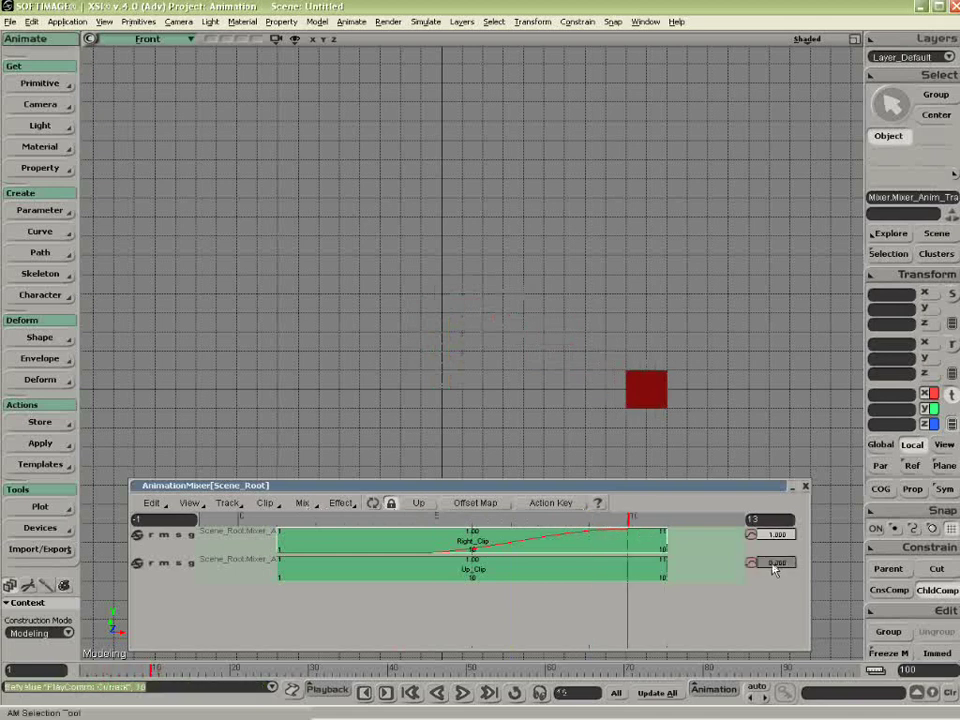
pyautogui.moveTo(773, 565); pyautogui.dragTo(790, 563)
pyautogui.click(751, 562)
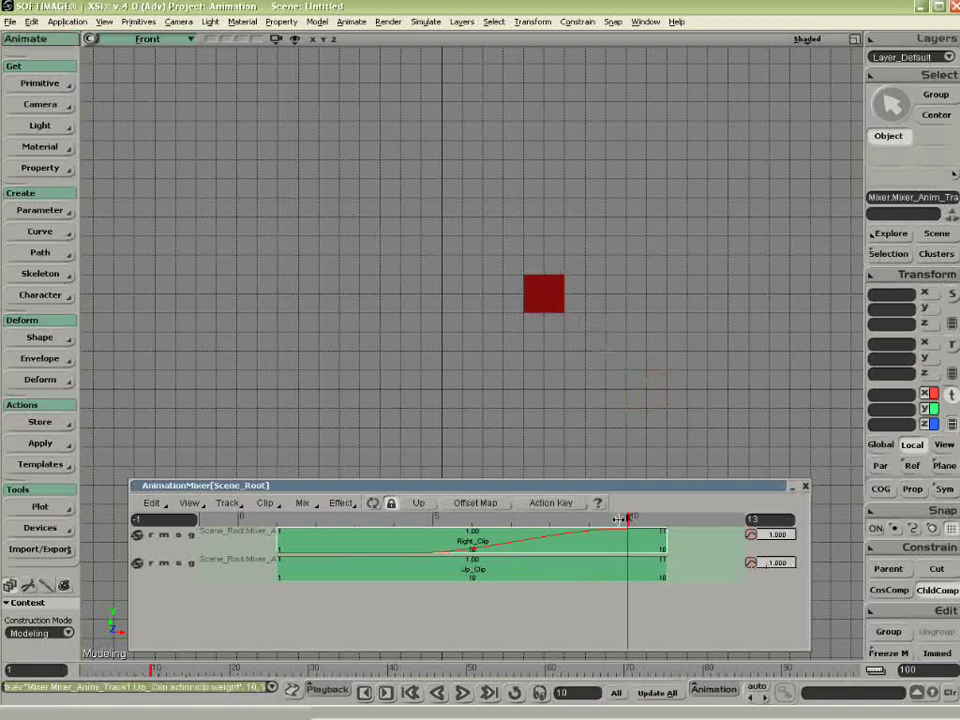
pyautogui.moveTo(628, 519); pyautogui.dragTo(435, 537)
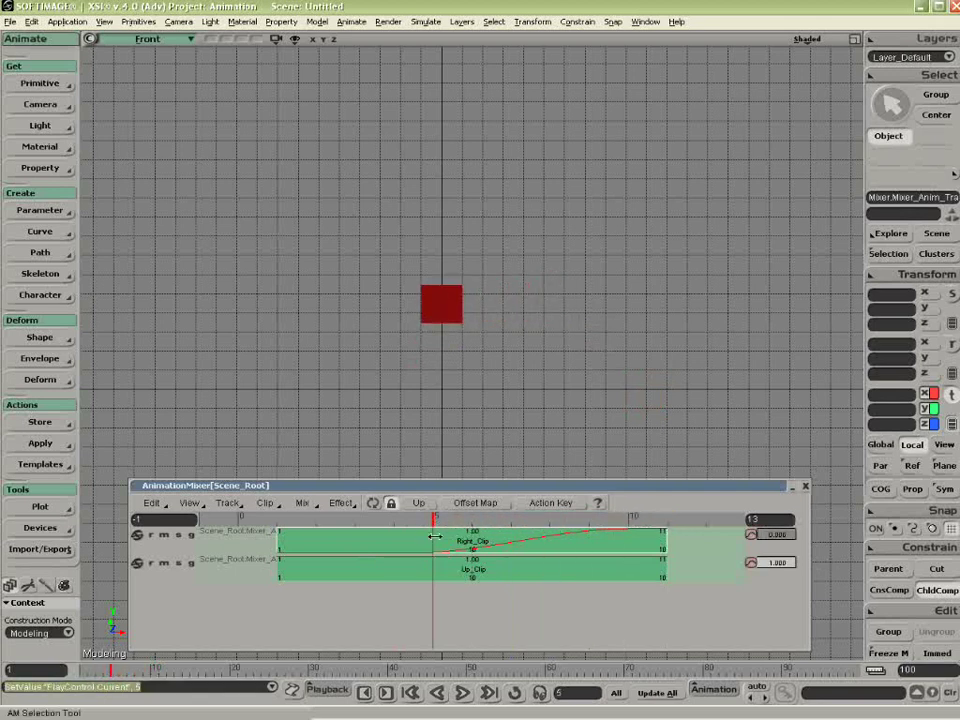